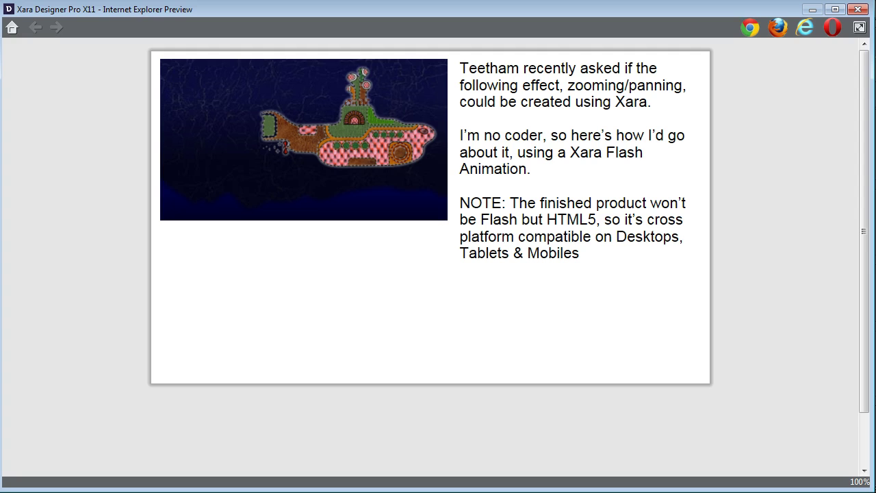
# Step: Leave the web preview and create a new blank animation document
pyautogui.press('F5')
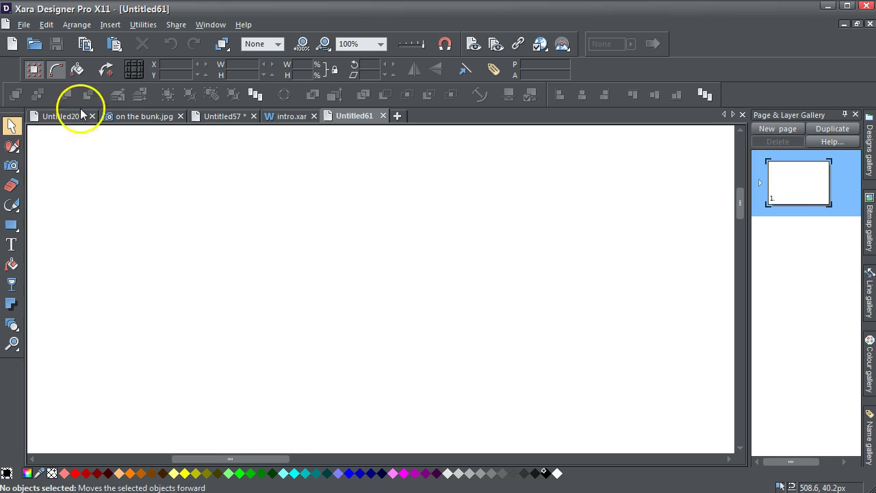
pyautogui.click(24, 25)
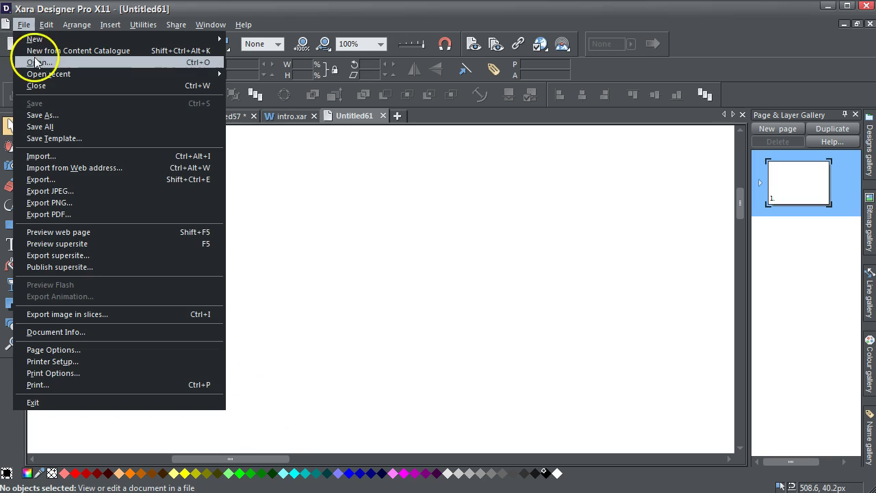
pyautogui.moveTo(205, 39)
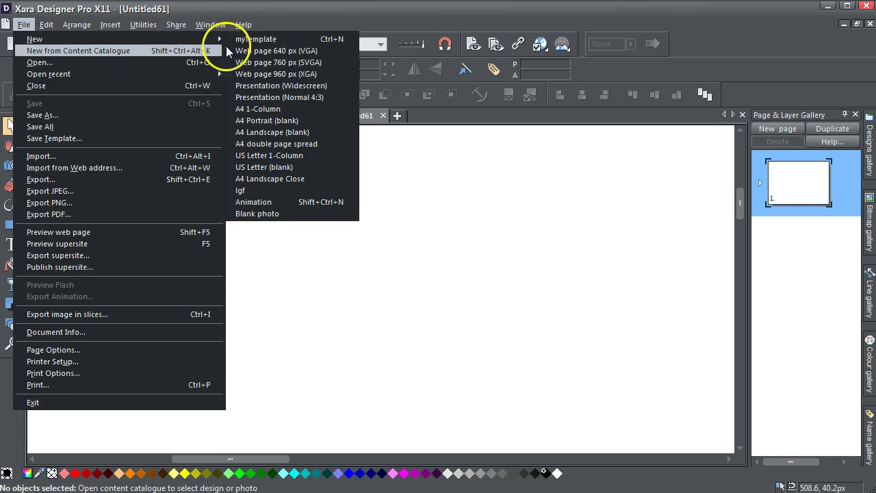
pyautogui.click(265, 201)
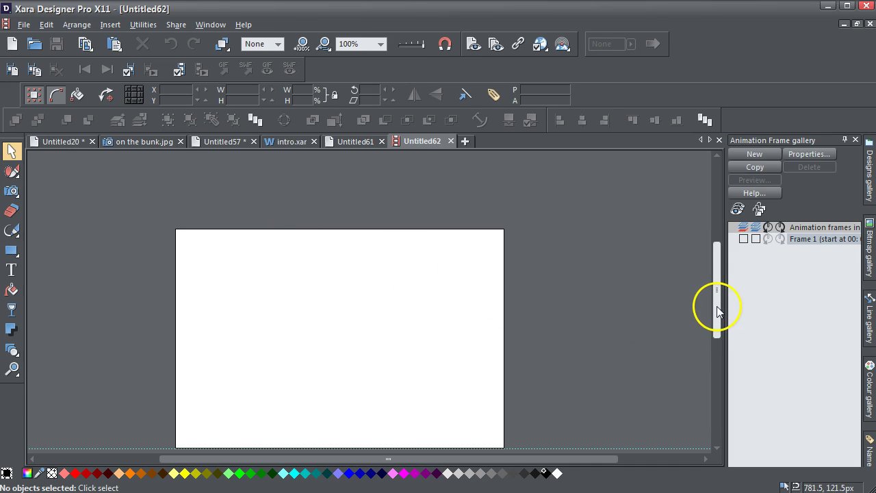
pyautogui.moveTo(713, 307); pyautogui.dragTo(718, 314)
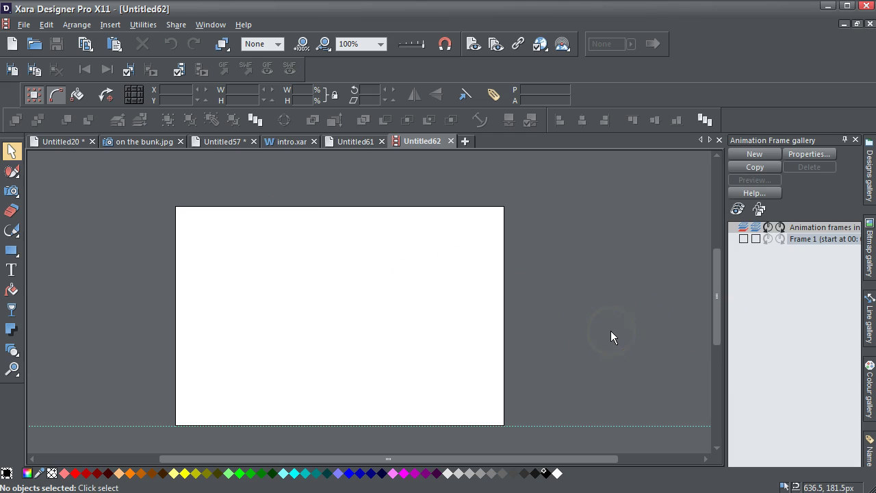
pyautogui.click(616, 314)
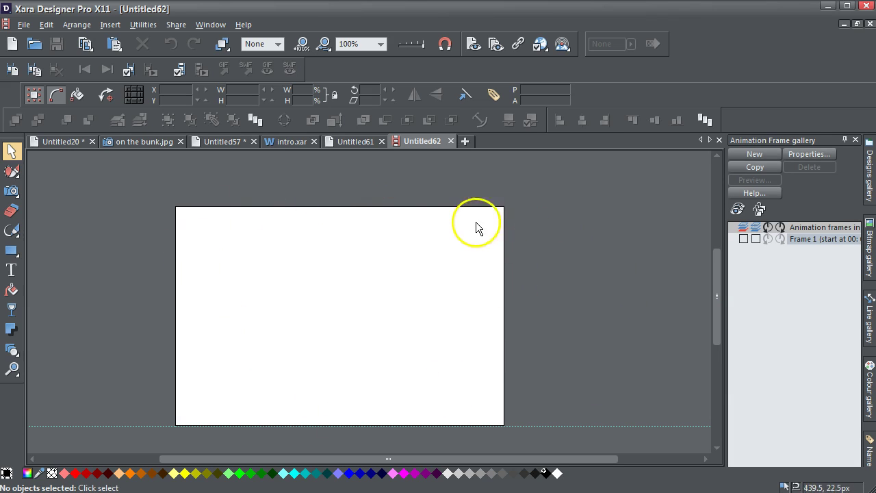
# Step: Review the new animation document's paper width and height in its page size options
pyautogui.click(143, 25)
pyautogui.click(157, 274)
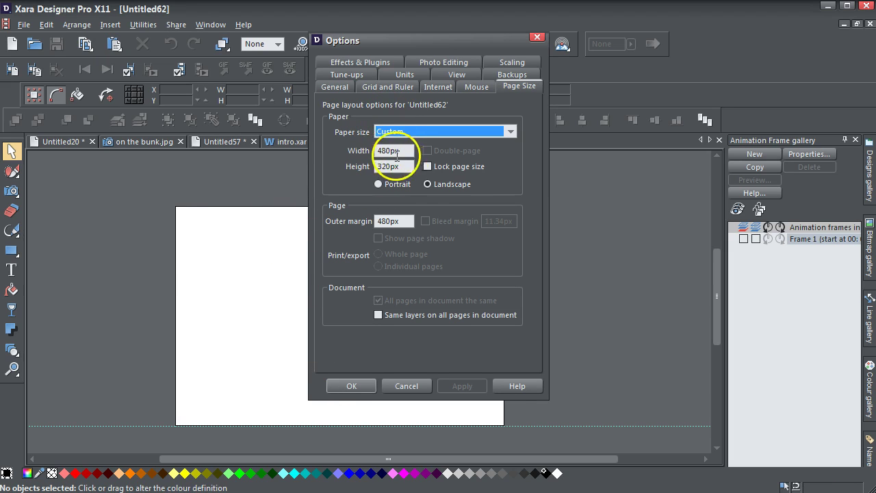
pyautogui.click(353, 386)
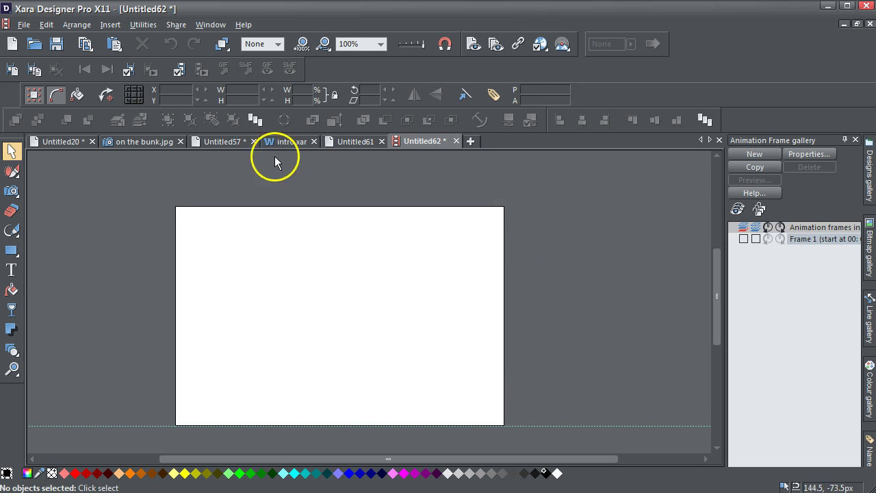
# Step: Copy the photo from on the bunk.jpg and paste it into the new animation document
pyautogui.click(157, 141)
pyautogui.click(399, 212)
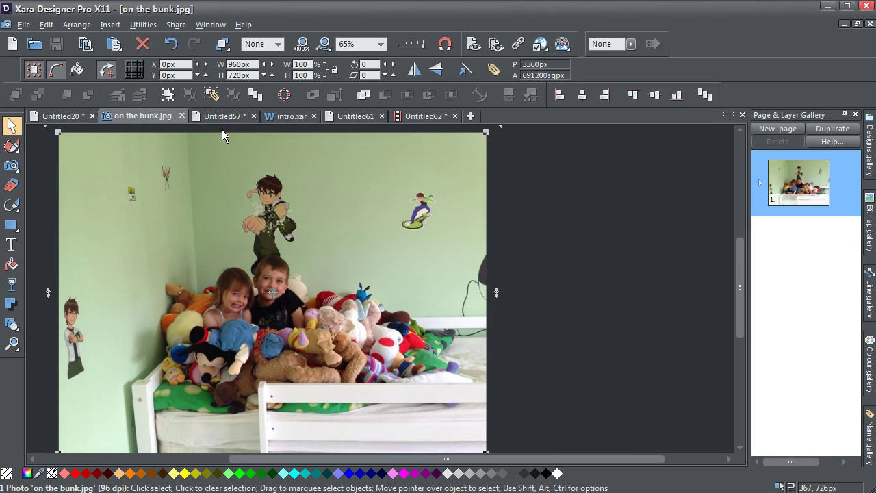
pyautogui.click(46, 25)
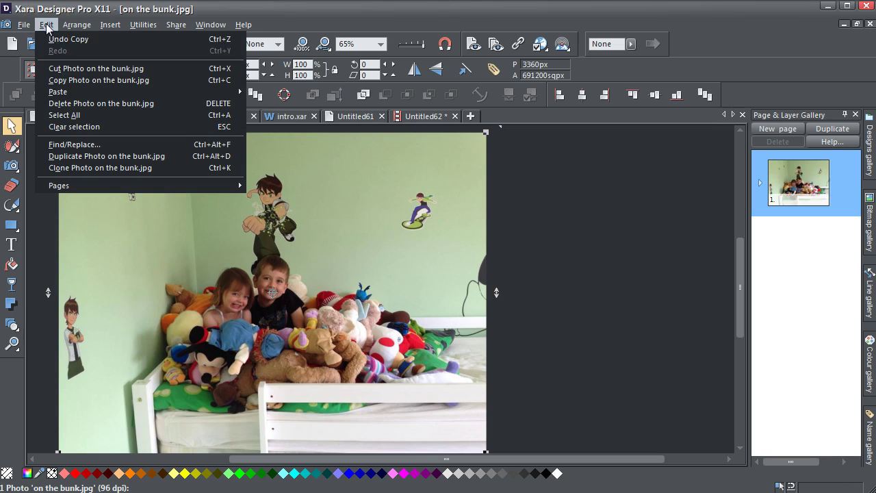
pyautogui.click(61, 81)
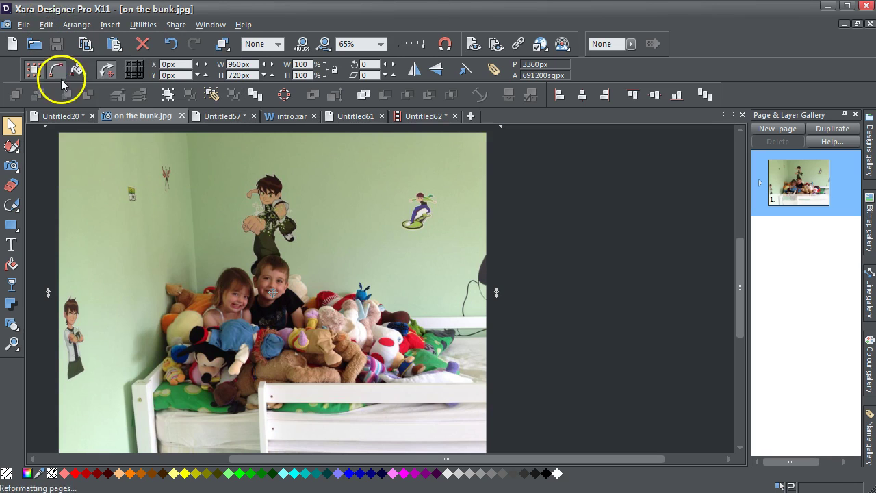
pyautogui.click(412, 116)
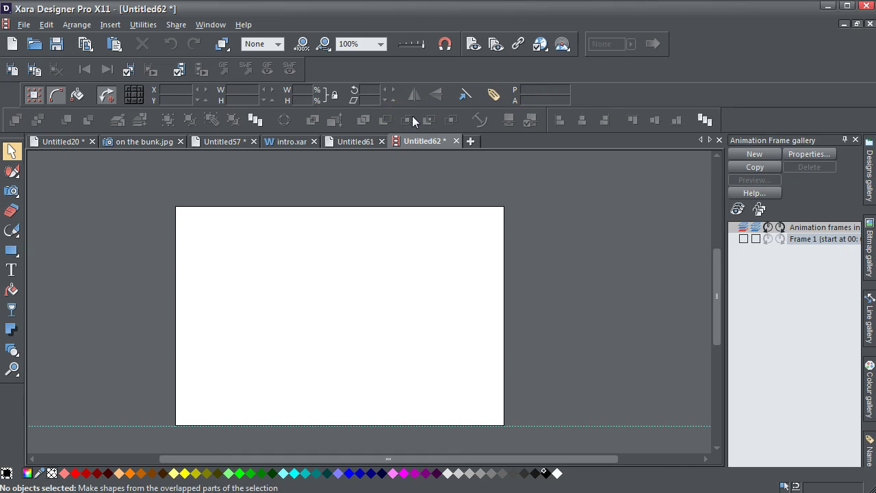
pyautogui.hotkey('ctrl', 'v')
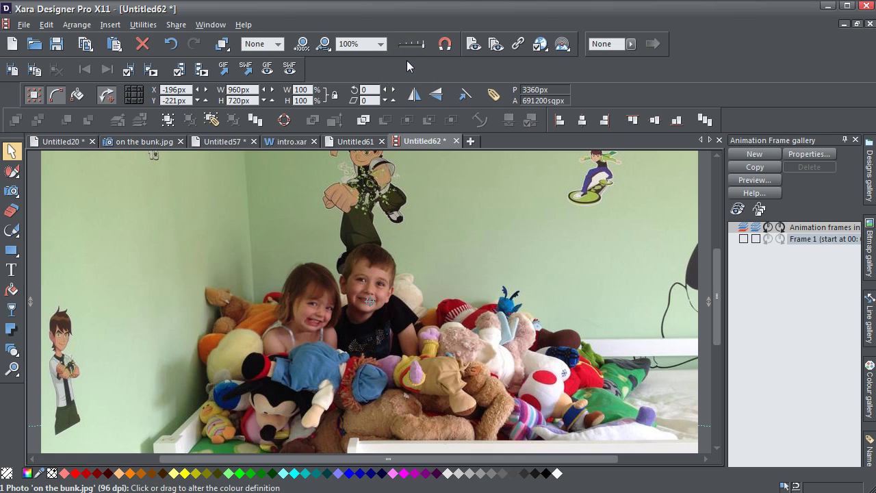
# Step: Show the artwork in outline quality at 50% zoom to compare the photo's bounds with the page
pyautogui.moveTo(421, 47); pyautogui.dragTo(400, 52)
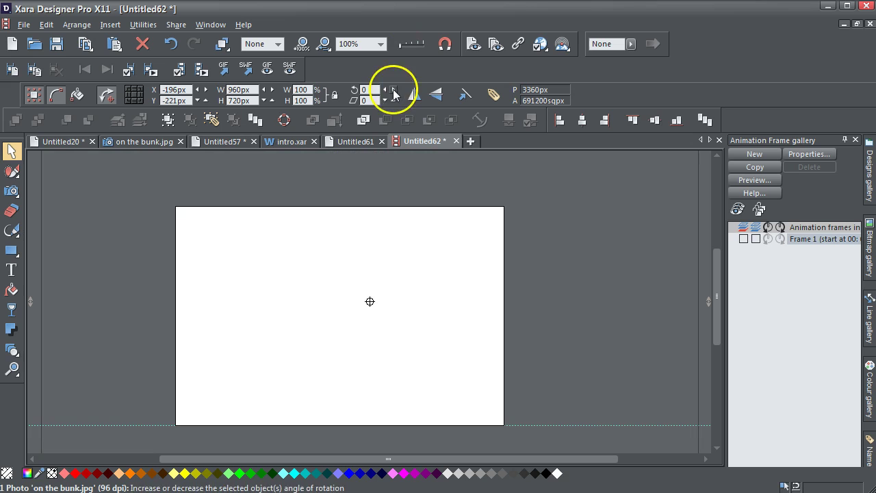
pyautogui.click(382, 45)
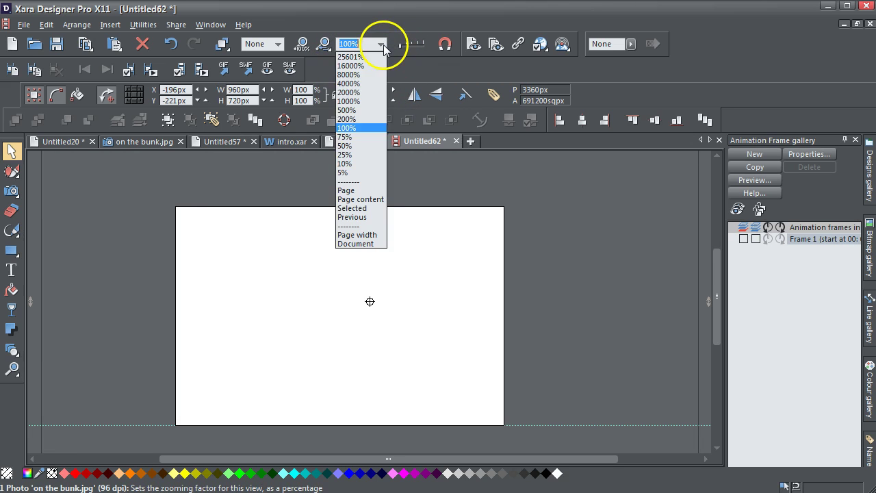
pyautogui.click(357, 146)
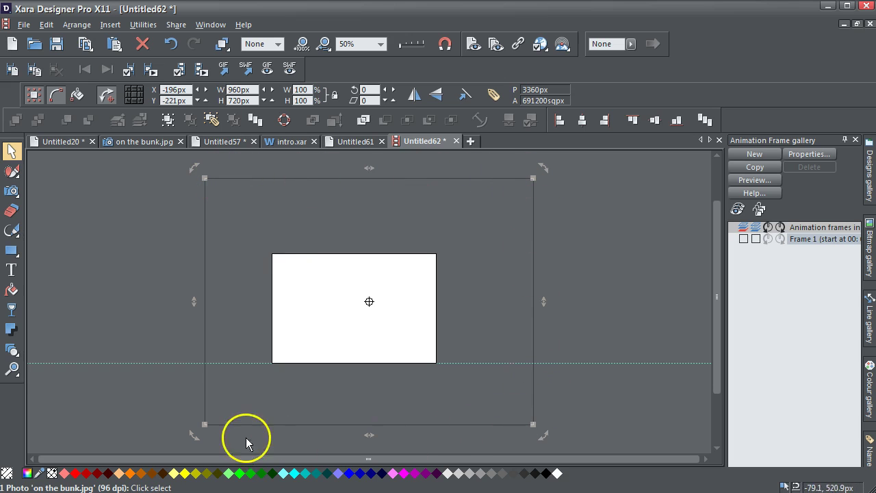
pyautogui.click(632, 227)
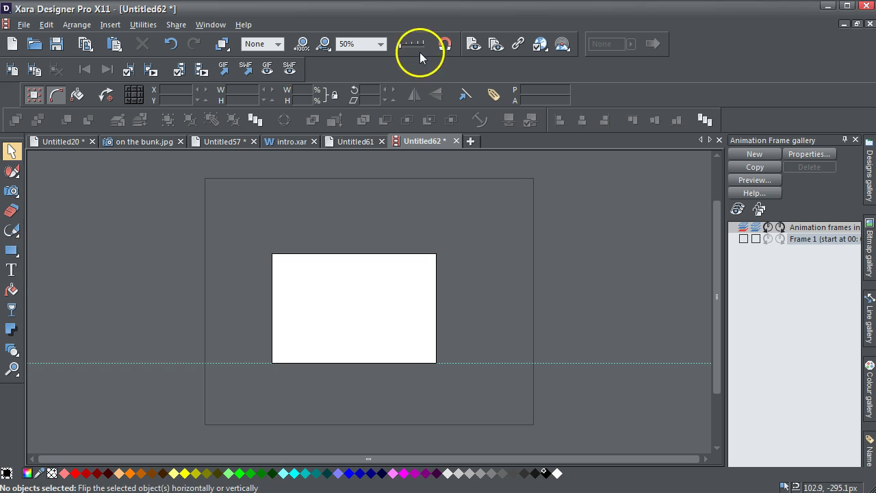
pyautogui.moveTo(415, 45); pyautogui.dragTo(381, 47)
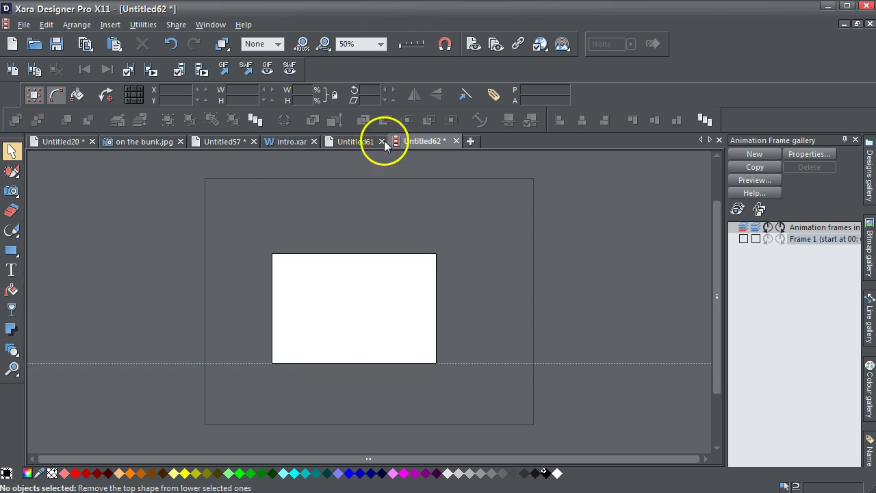
# Step: Draw a rectangle of about 485 by 327 px just around the page edges and restore full view quality
pyautogui.click(12, 251)
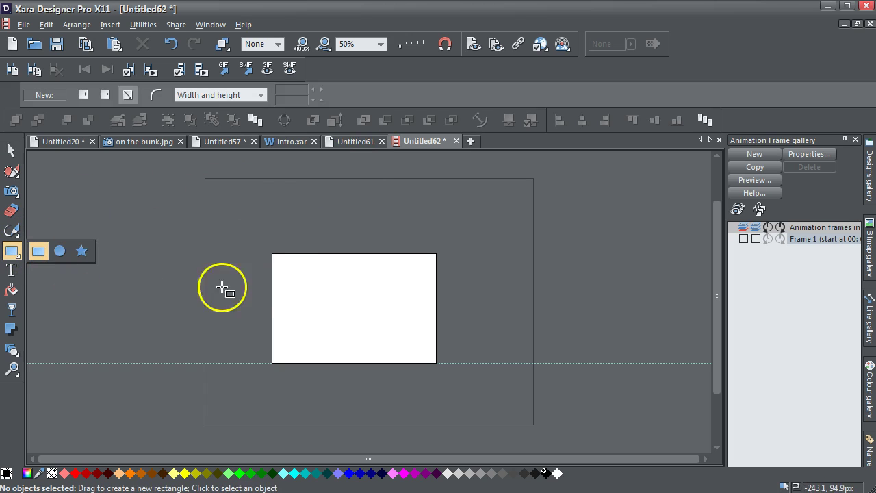
pyautogui.click(382, 44)
pyautogui.click(373, 137)
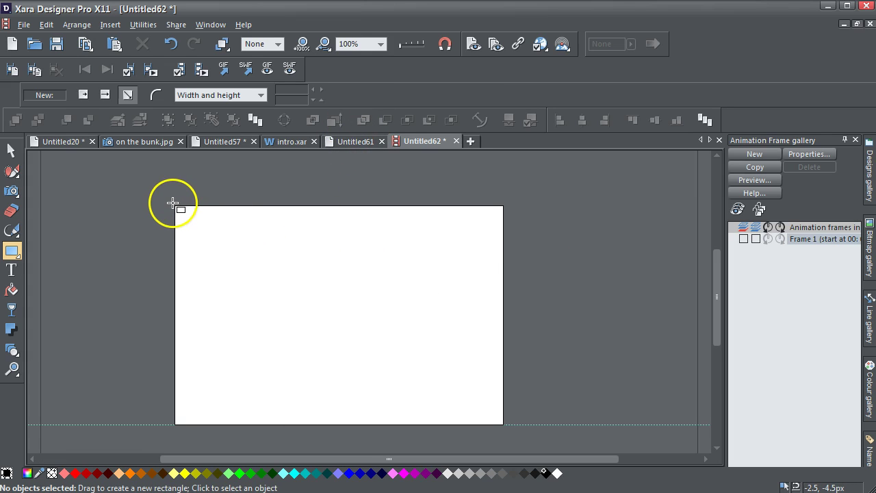
pyautogui.moveTo(173, 202); pyautogui.dragTo(505, 427)
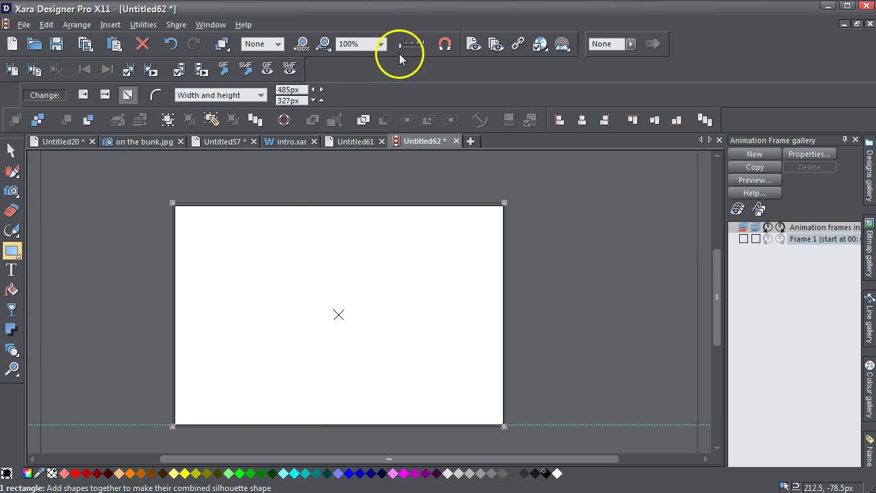
pyautogui.moveTo(410, 45); pyautogui.dragTo(421, 46)
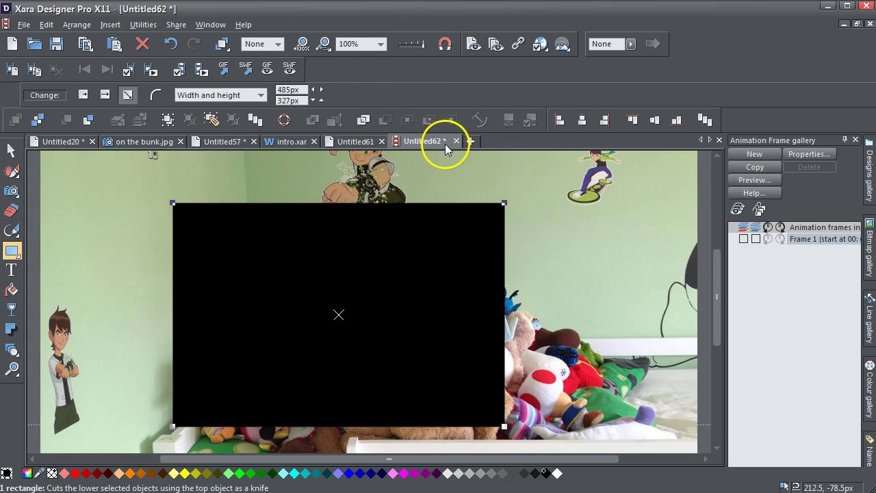
# Step: Give the rectangle a red outline and no fill so it frames the visible page area
pyautogui.keyDown('shift'); pyautogui.click(76, 474); pyautogui.keyUp('shift')
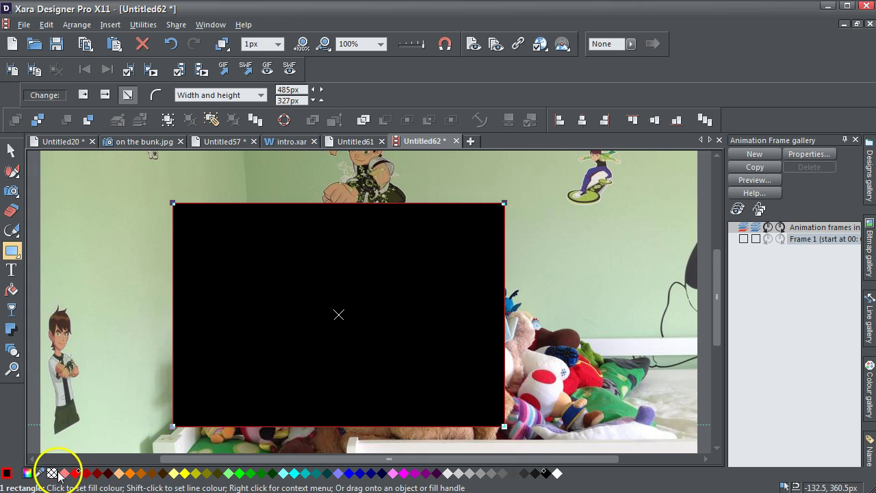
pyautogui.click(52, 474)
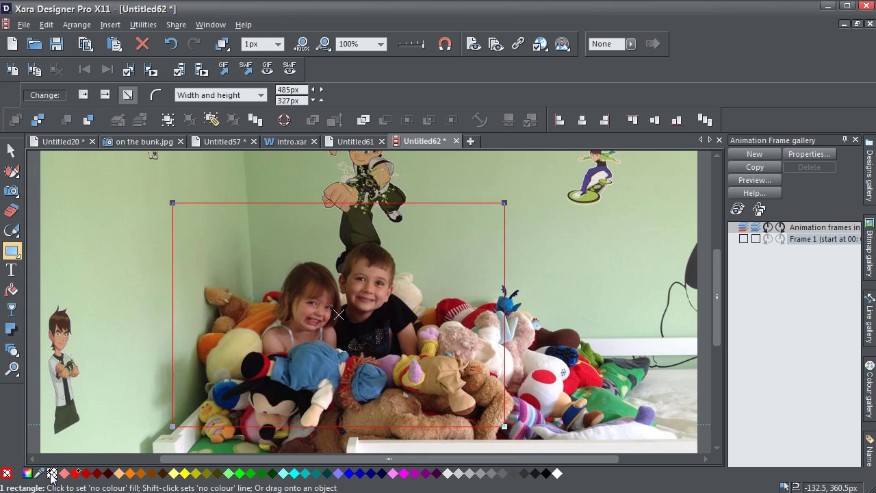
pyautogui.click(10, 152)
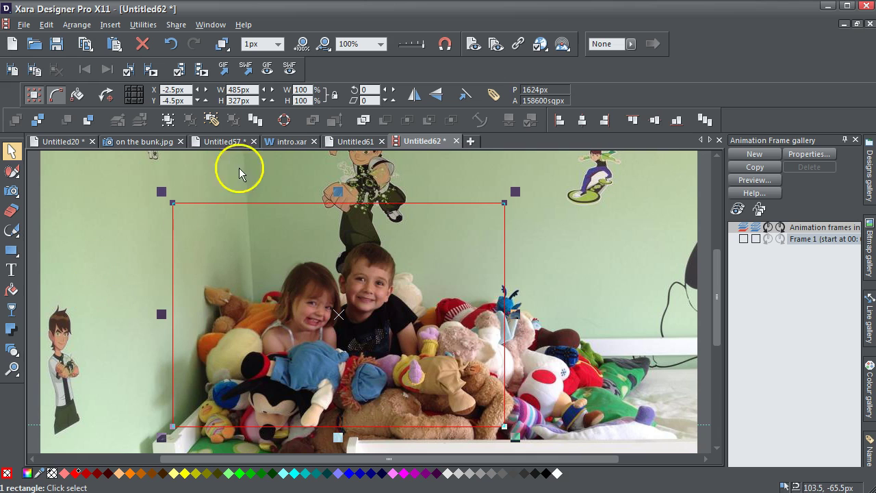
# Step: Preview the Flash animation in the browser to check the visible part of the photo, and close the preview
pyautogui.click(290, 71)
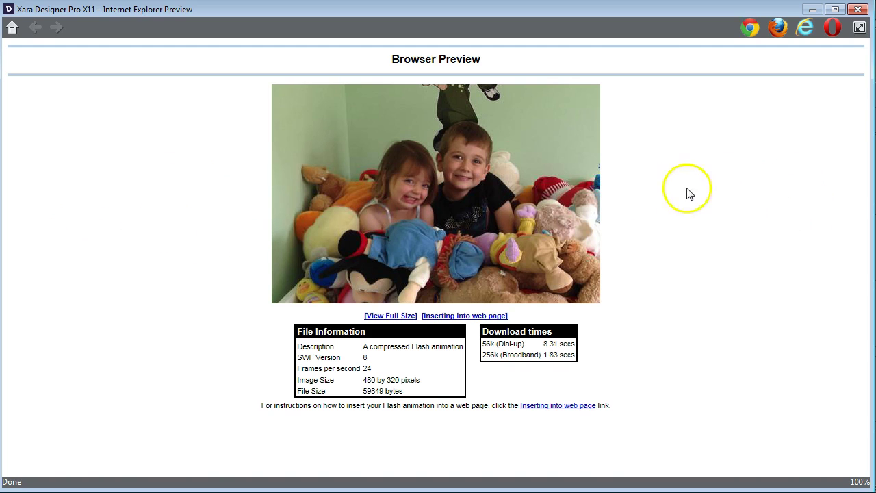
pyautogui.click(860, 9)
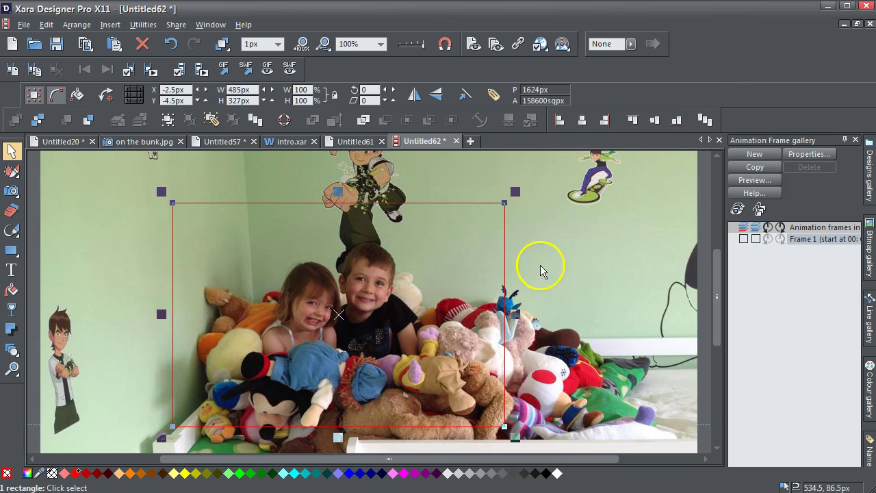
# Step: Apply the object name "photo" to the pasted bunk photo
pyautogui.click(595, 265)
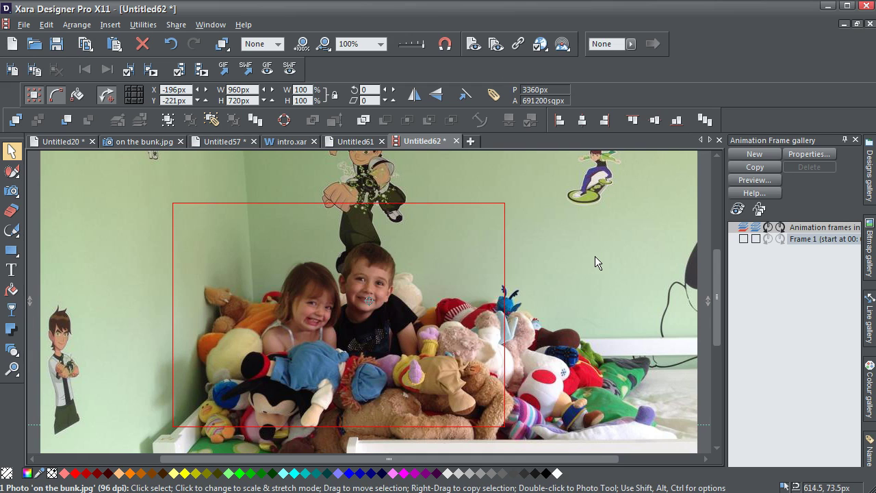
pyautogui.click(569, 235)
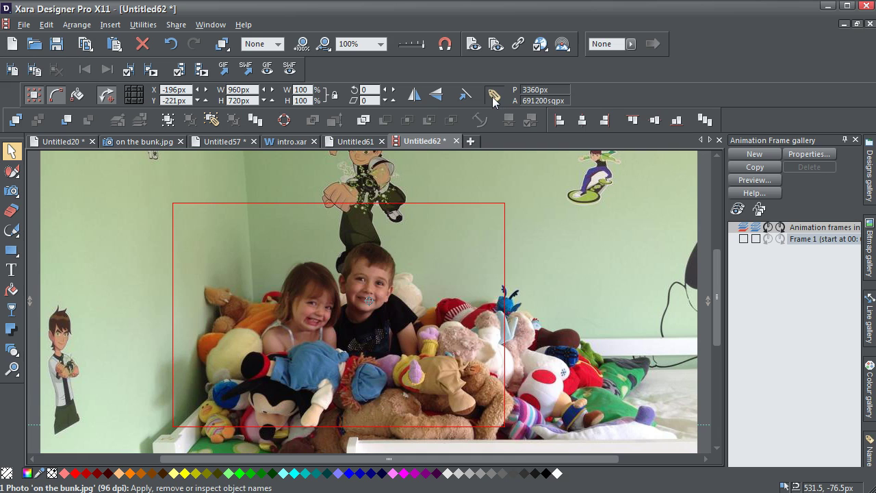
pyautogui.click(494, 96)
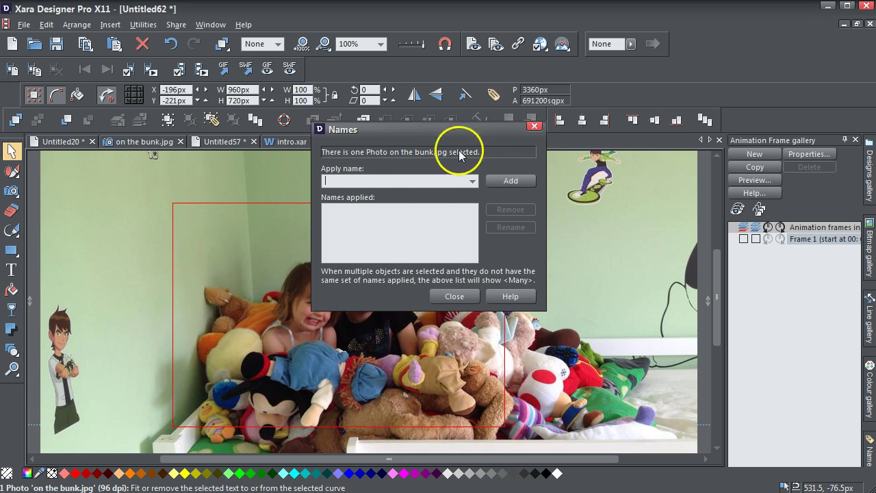
pyautogui.click(439, 184)
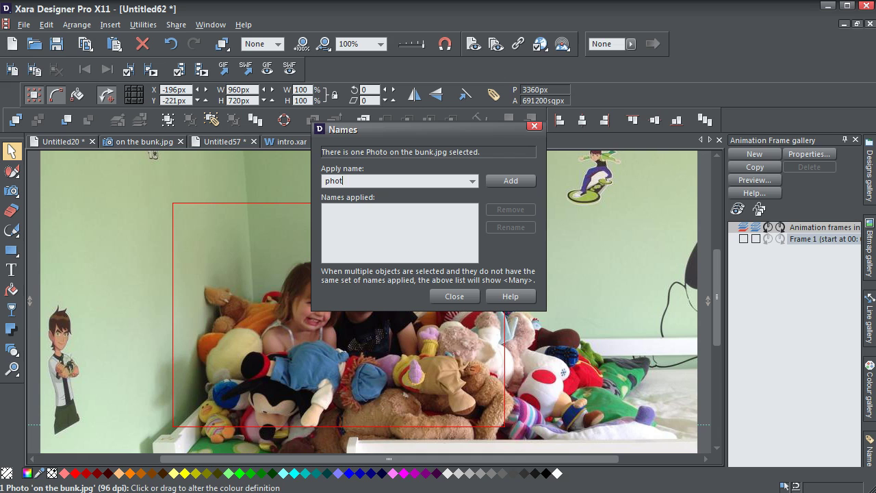
pyautogui.click(497, 180)
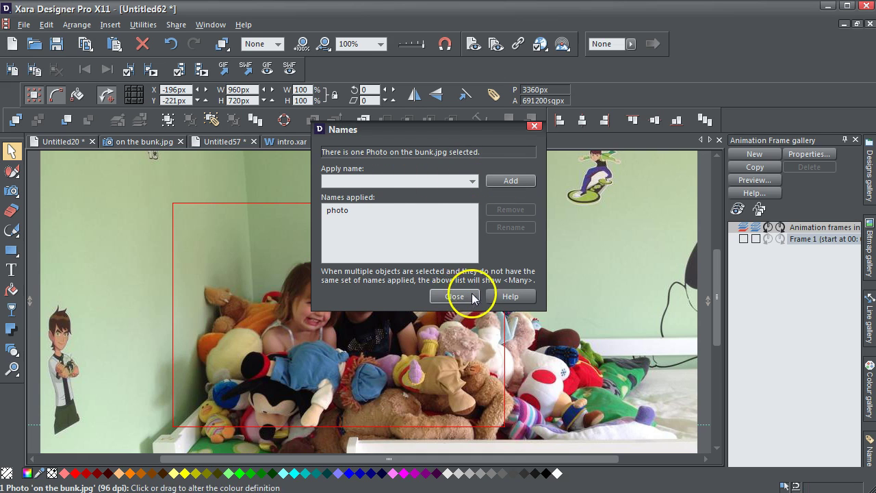
pyautogui.click(449, 298)
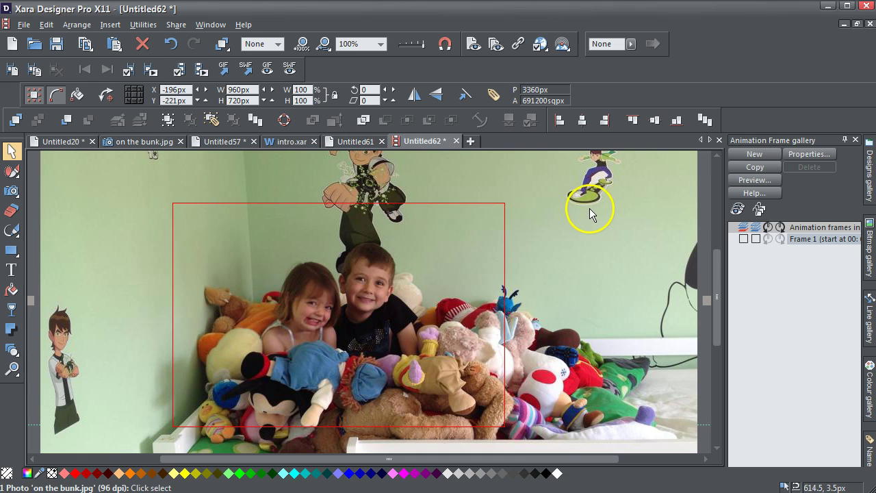
# Step: Duplicate the first animation frame and make Frame 1 active again
pyautogui.click(765, 169)
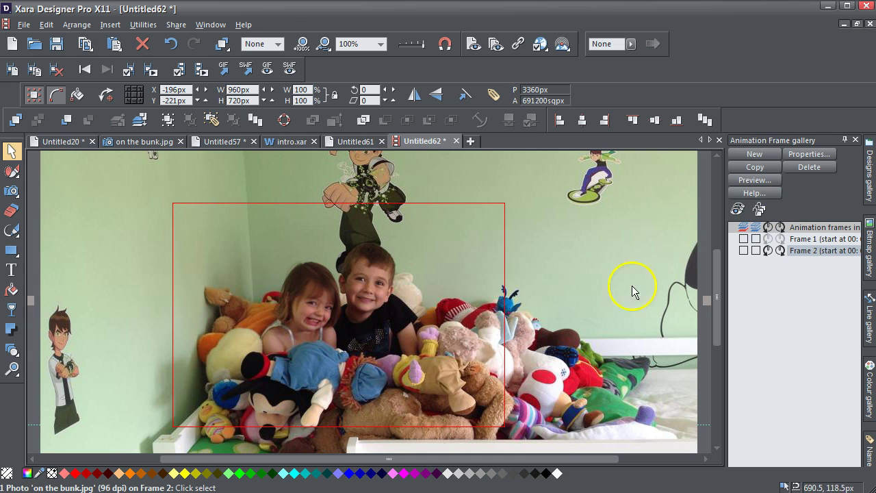
pyautogui.click(812, 241)
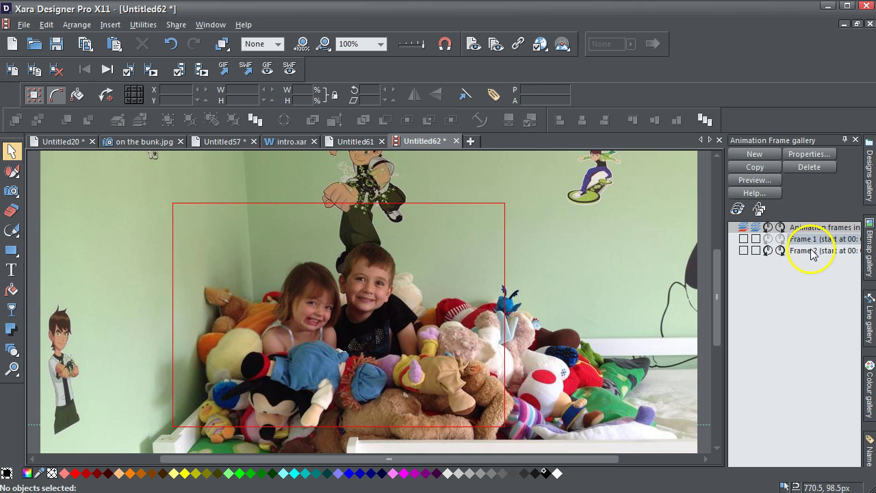
# Step: Shrink the photo on Frame 1 proportionally to about 543 × 407 px and position it so it just covers the red frame
pyautogui.click(812, 251)
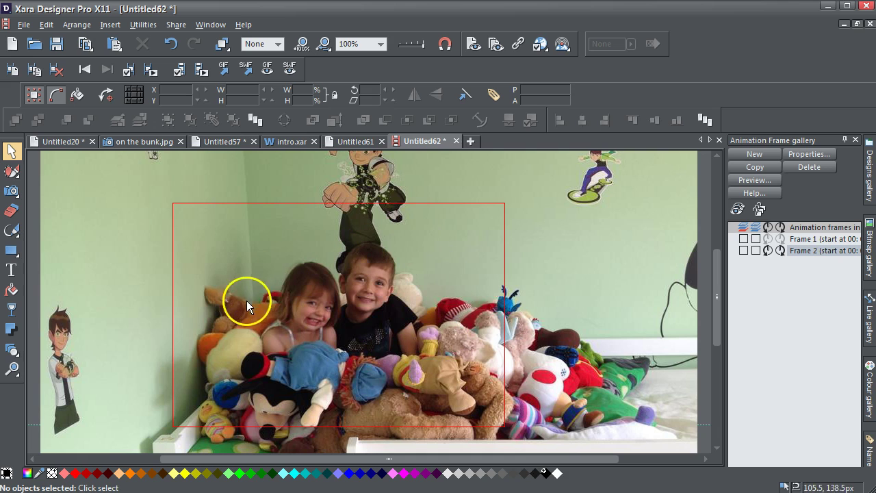
pyautogui.click(814, 241)
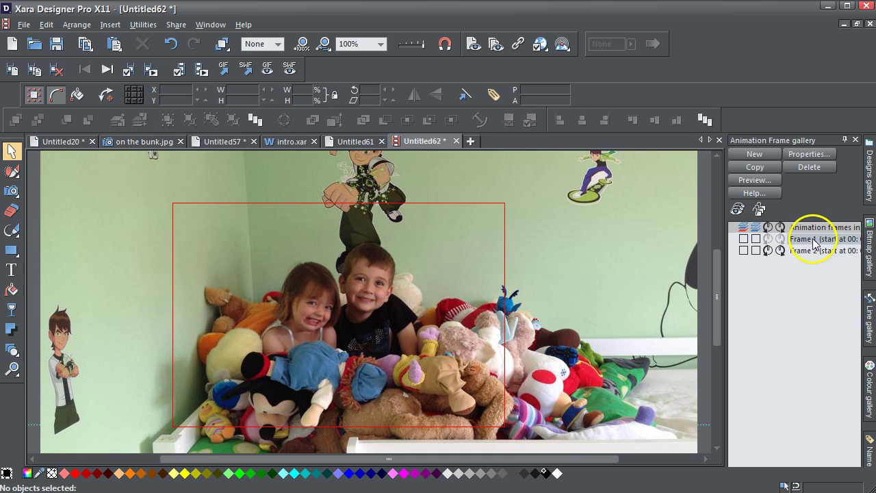
pyautogui.click(628, 233)
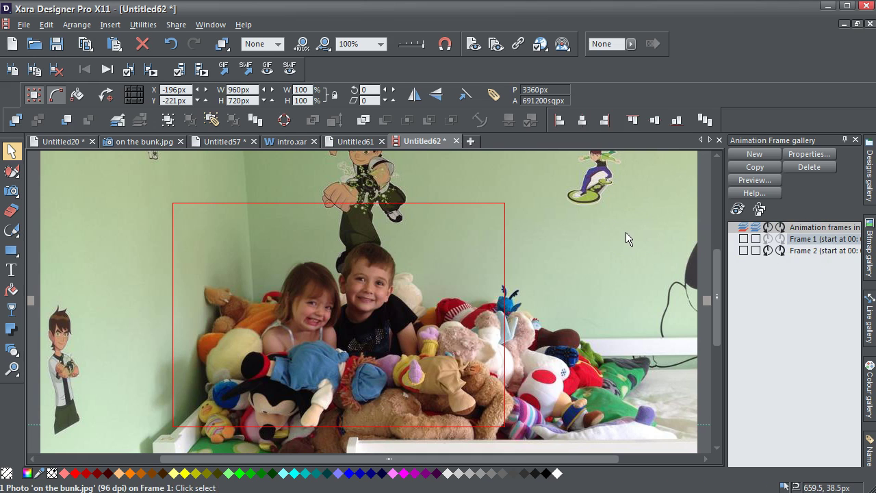
pyautogui.click(382, 45)
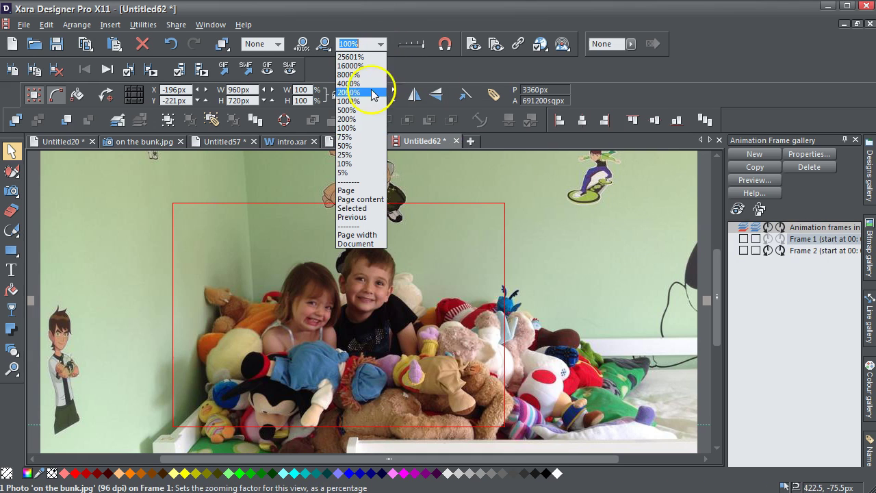
pyautogui.click(360, 143)
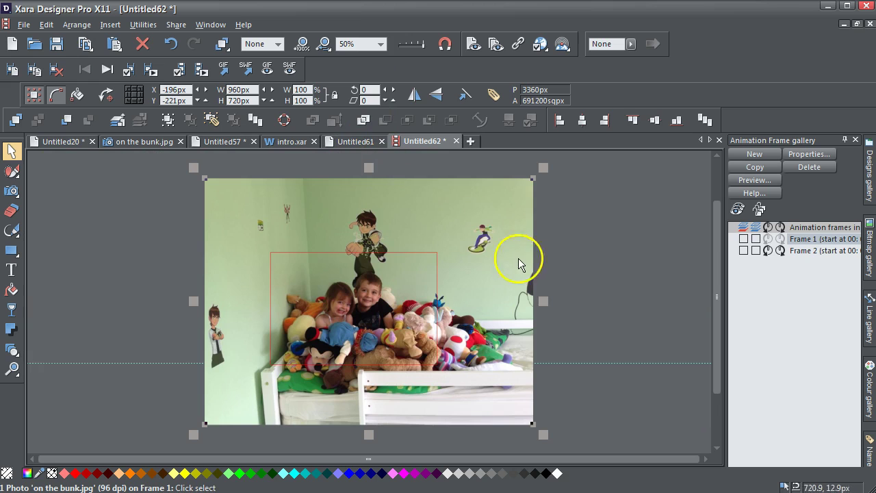
pyautogui.click(627, 235)
pyautogui.click(507, 241)
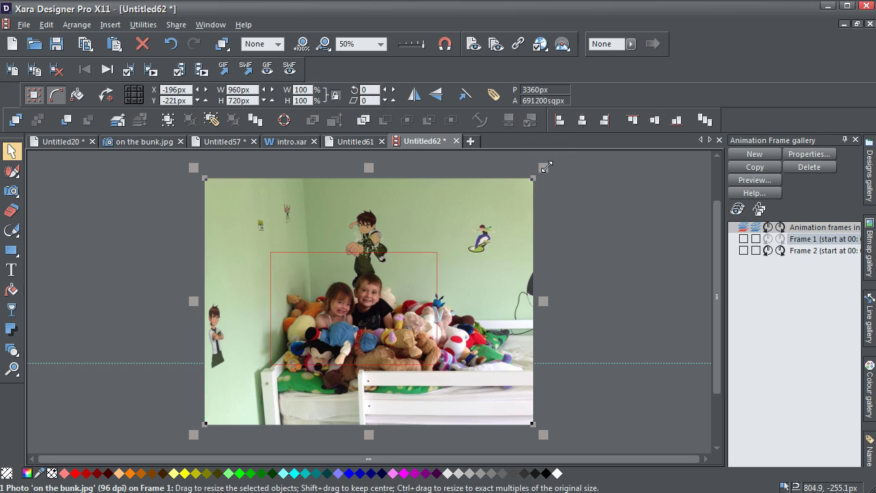
pyautogui.moveTo(546, 167); pyautogui.dragTo(457, 232)
pyautogui.moveTo(385, 297); pyautogui.dragTo(362, 303)
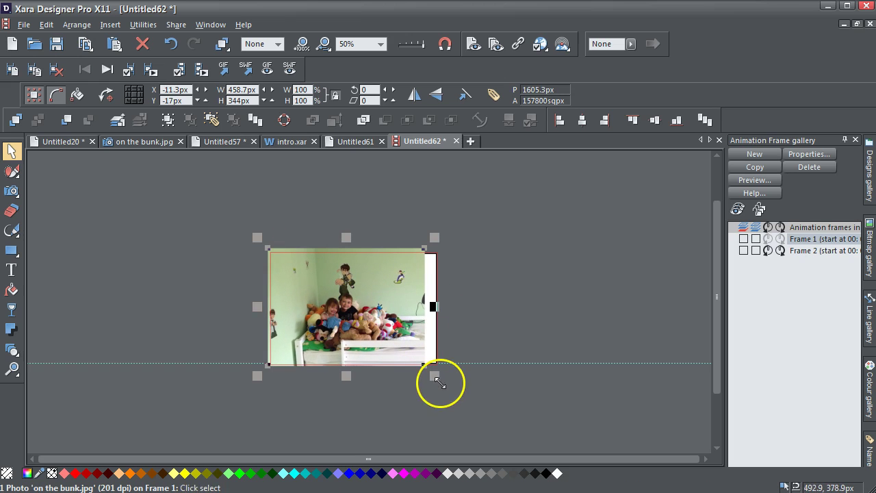
pyautogui.moveTo(435, 377); pyautogui.dragTo(449, 386)
pyautogui.moveTo(312, 309); pyautogui.dragTo(327, 315)
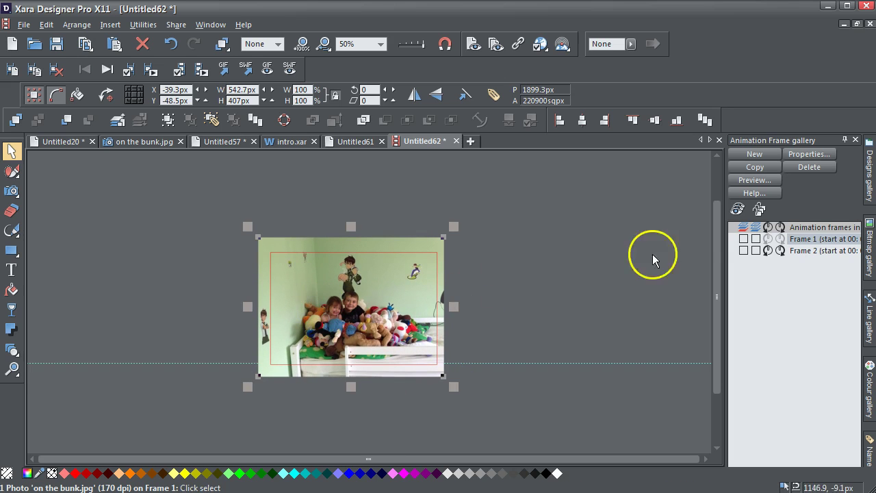
pyautogui.click(603, 261)
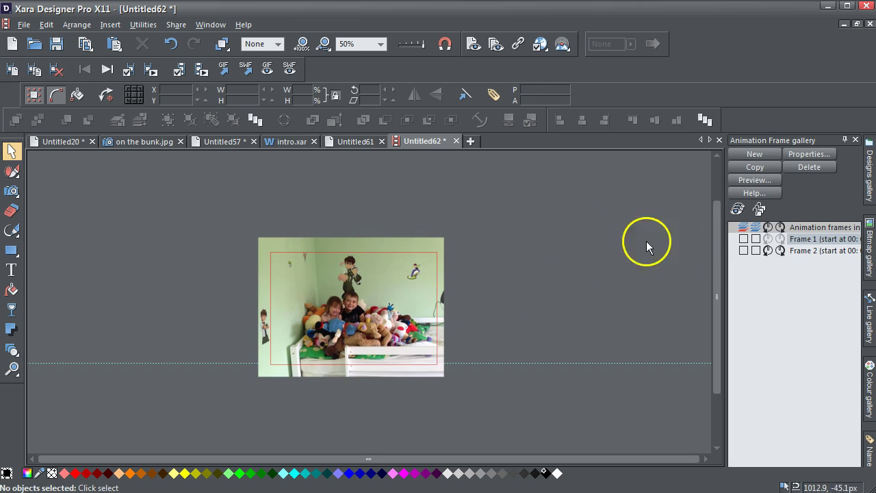
# Step: Compare the photo's size in Frame 1 and Frame 2, and briefly view Frame 1 as outlines before restoring full view quality
pyautogui.click(802, 252)
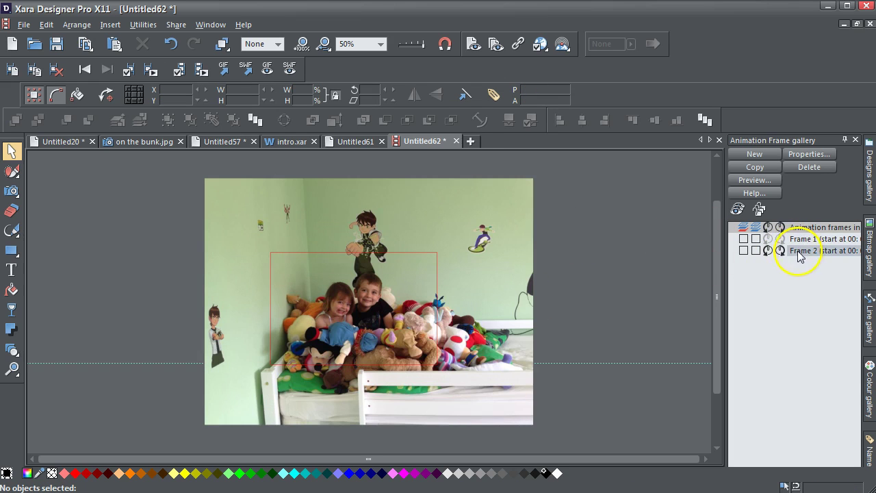
pyautogui.click(813, 241)
pyautogui.click(807, 251)
pyautogui.click(806, 239)
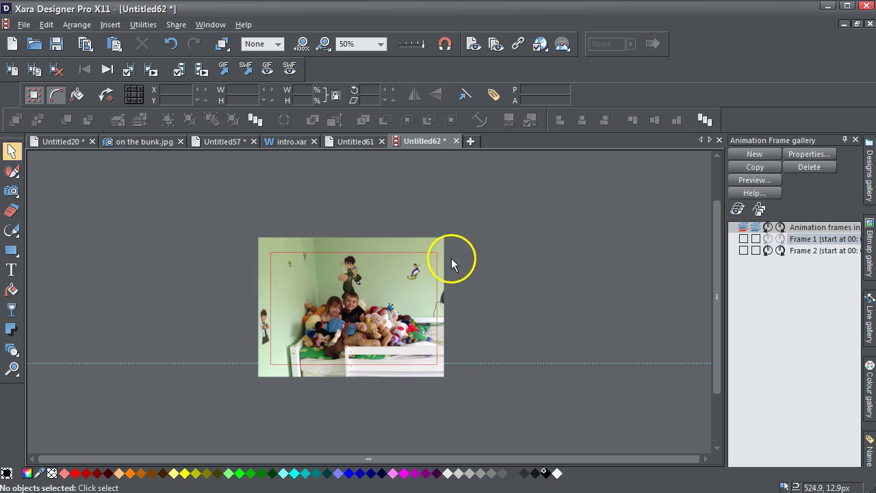
pyautogui.click(392, 45)
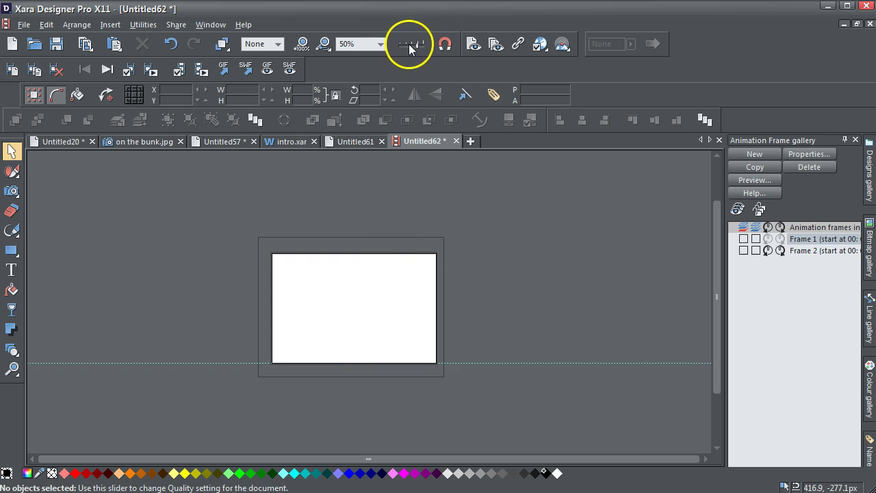
pyautogui.moveTo(408, 43); pyautogui.dragTo(422, 44)
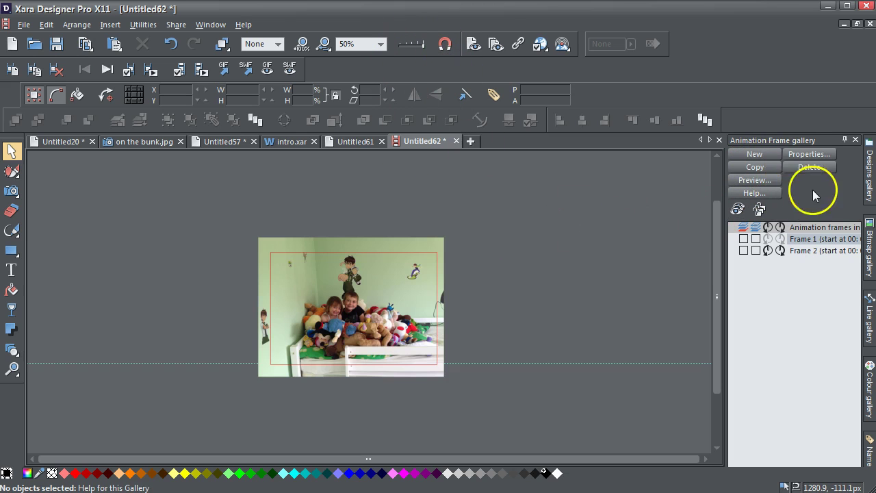
# Step: Set every animation frame to display for 4 seconds, and preview the Flash animation in the browser
pyautogui.click(789, 158)
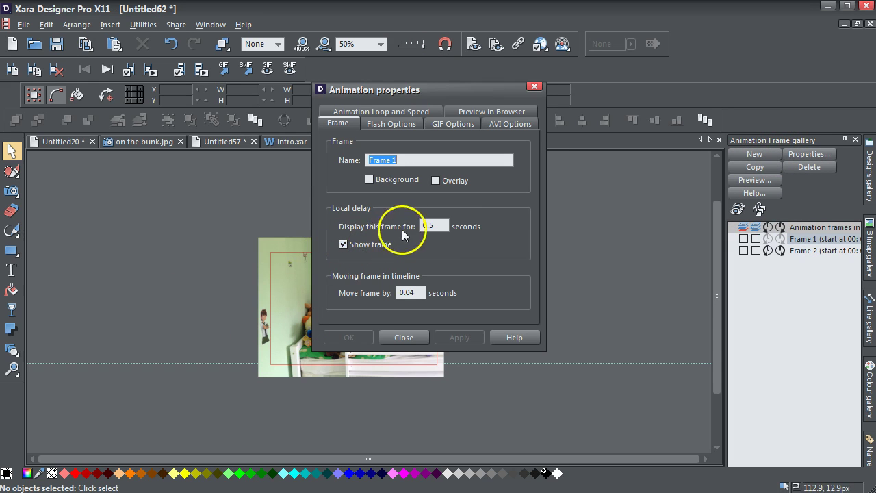
pyautogui.doubleClick(428, 225)
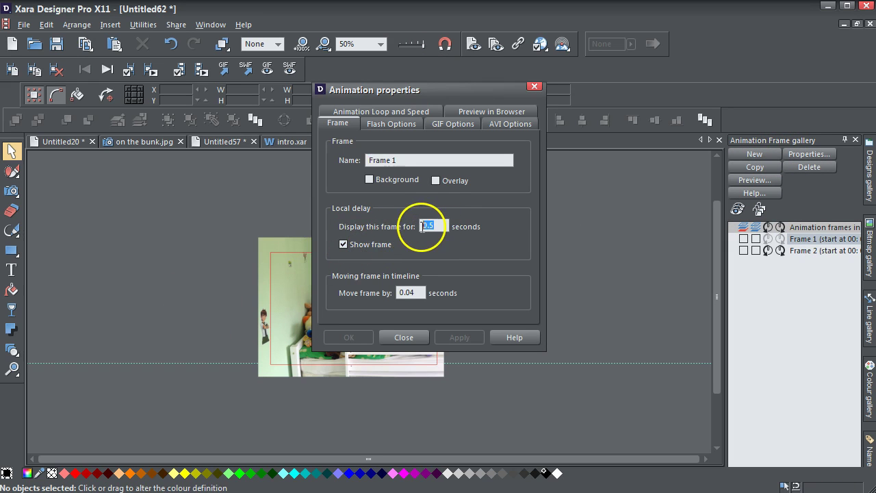
pyautogui.click(366, 113)
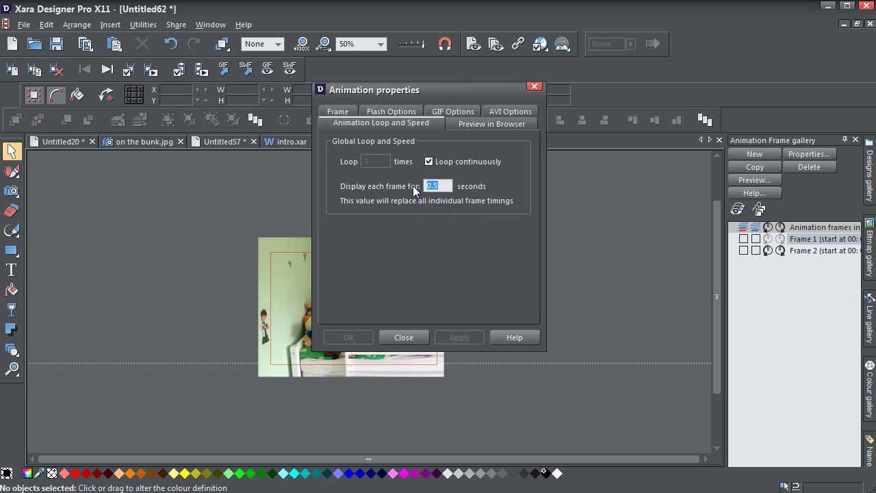
pyautogui.write('4')
pyautogui.click(456, 336)
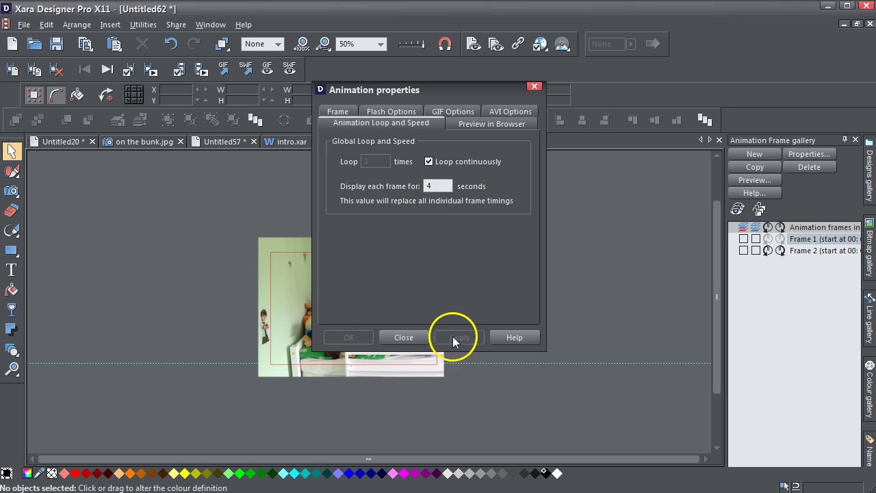
pyautogui.click(402, 335)
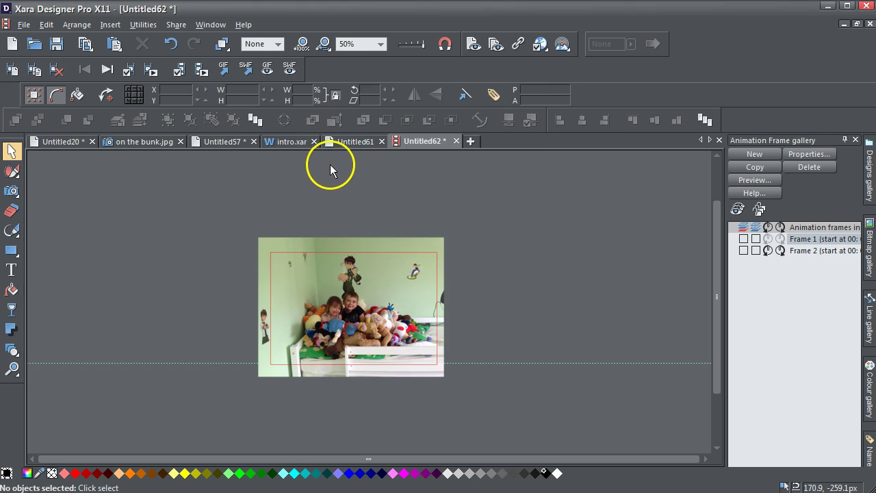
pyautogui.click(290, 69)
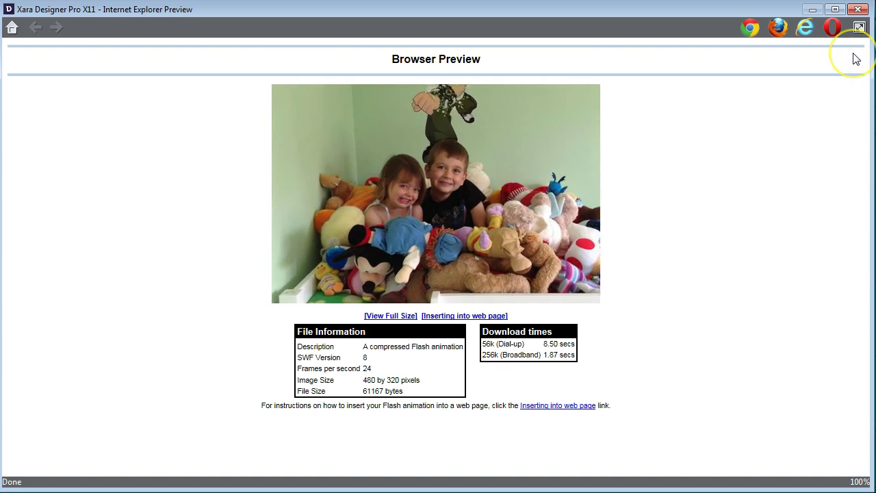
pyautogui.click(858, 11)
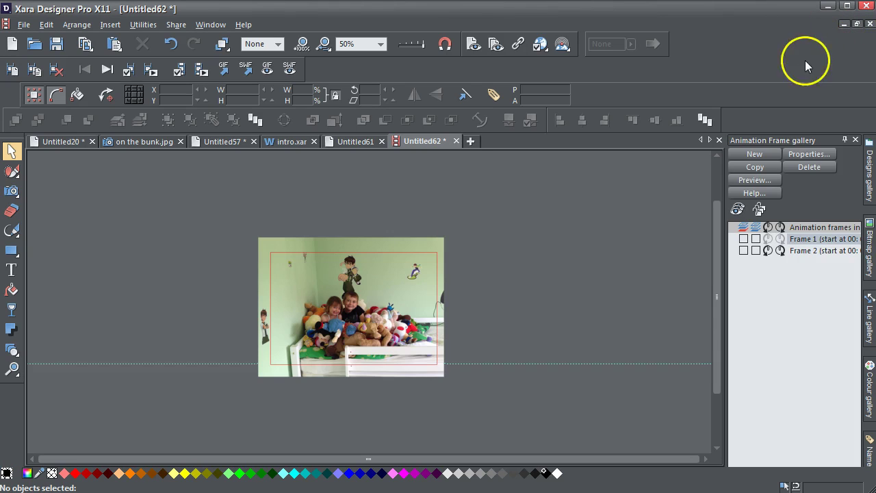
# Step: Rename the second animation frame "Frame 2;Stop" so playback halts there, and preview the Flash animation in the browser
pyautogui.click(806, 252)
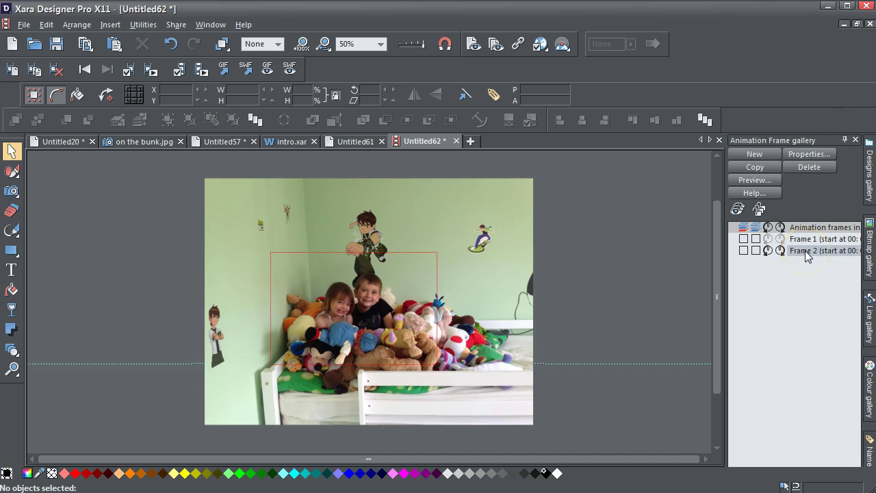
pyautogui.click(806, 156)
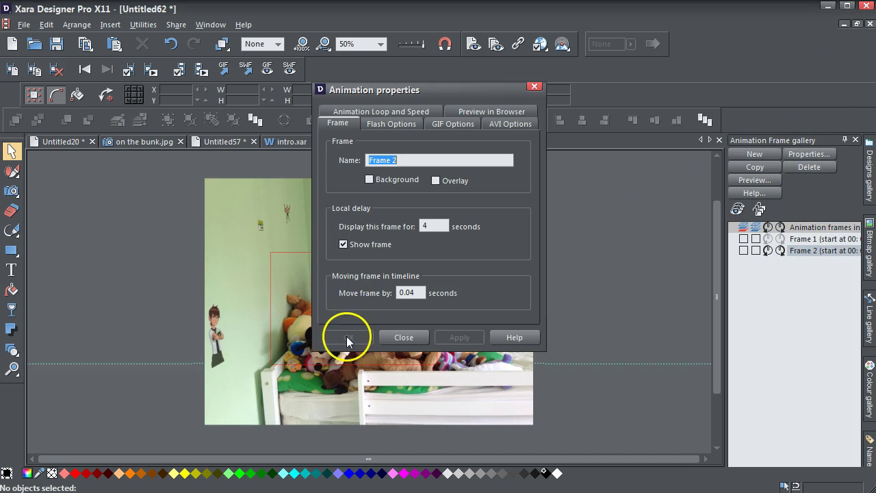
pyautogui.click(403, 161)
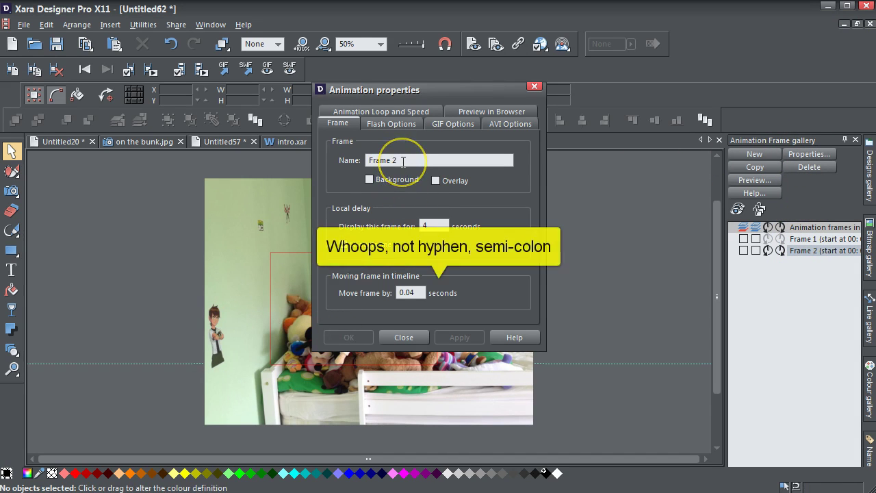
pyautogui.write(';Stop')
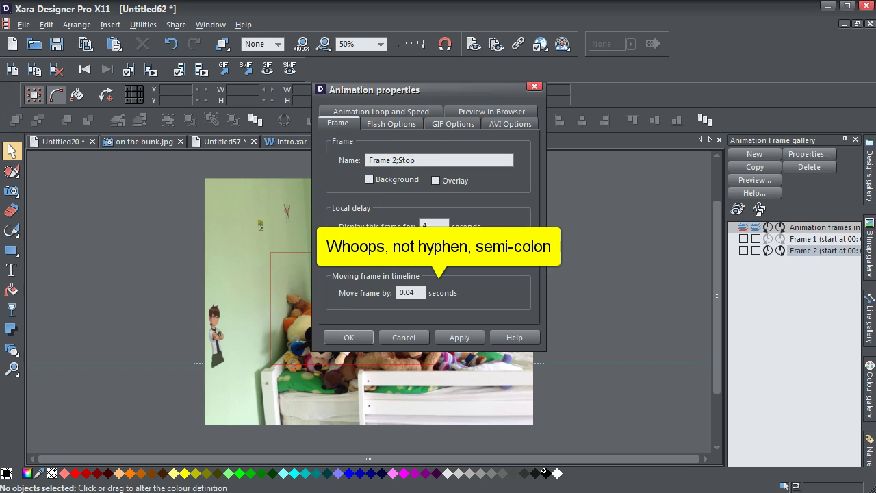
pyautogui.click(472, 335)
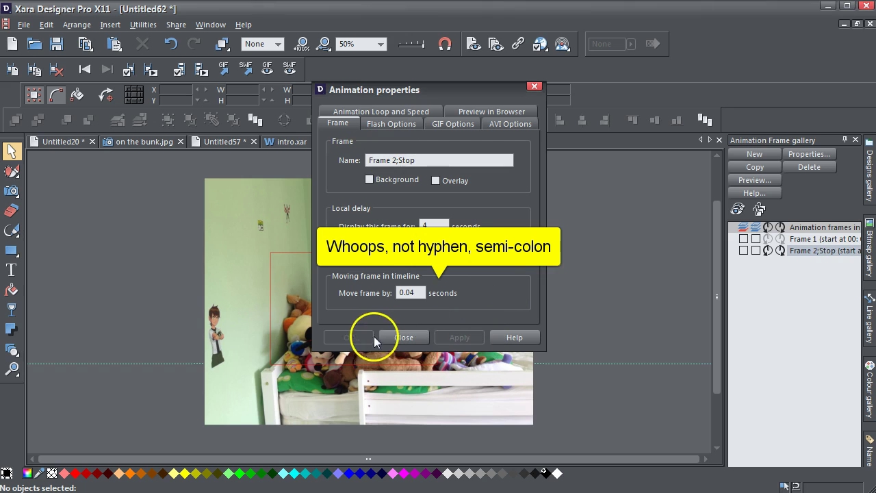
pyautogui.click(402, 337)
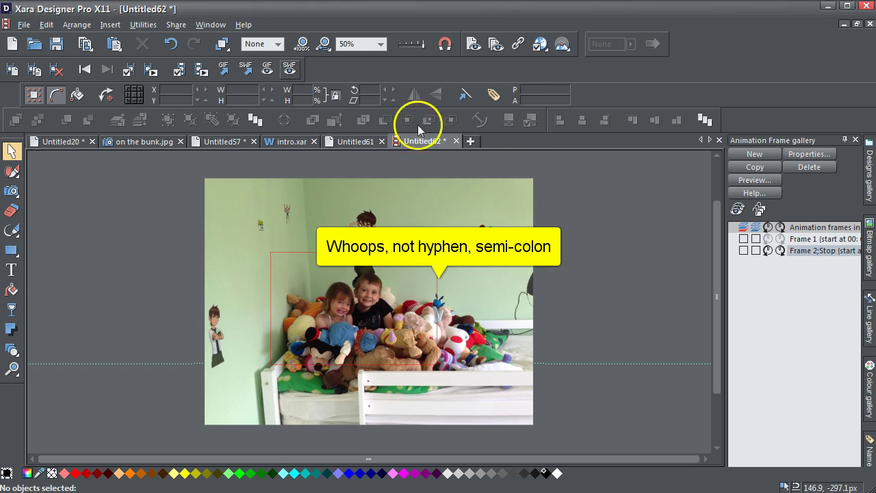
pyautogui.click(303, 74)
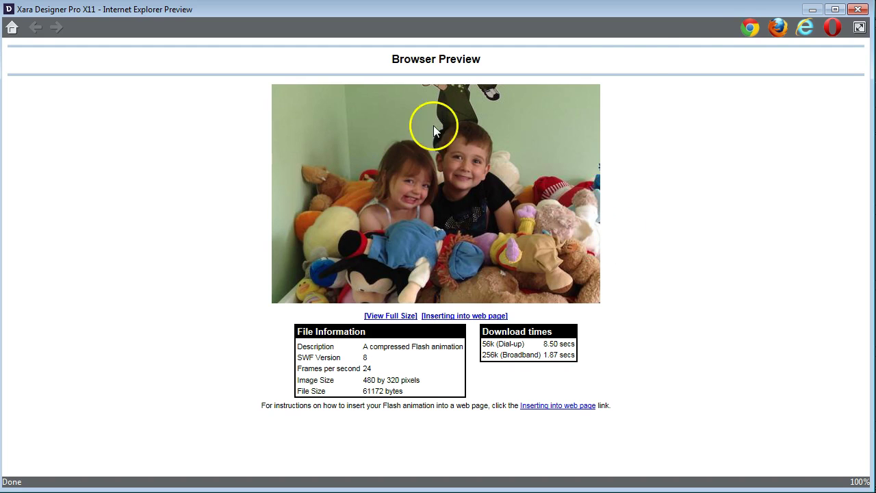
pyautogui.click(858, 10)
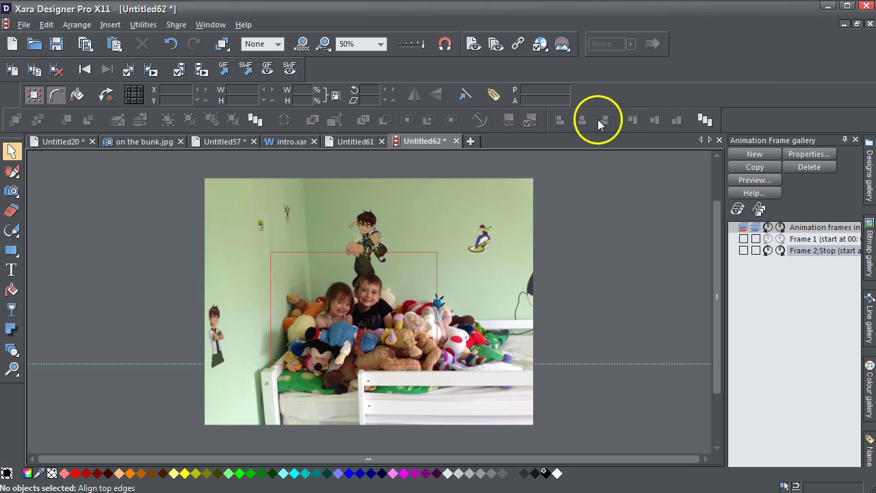
# Step: Export the animation to the pan-n-zoom folder as on-the-bunk.swf with JPEG quality 80, replacing the existing file
pyautogui.click(23, 24)
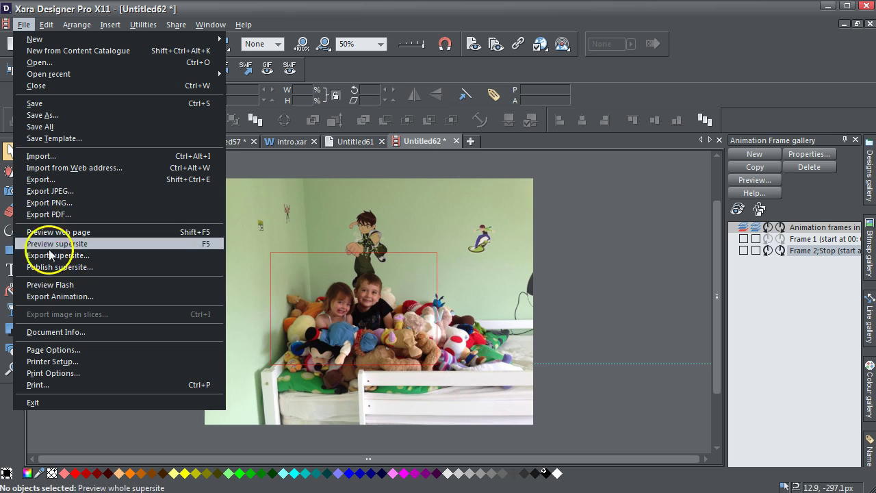
pyautogui.click(63, 295)
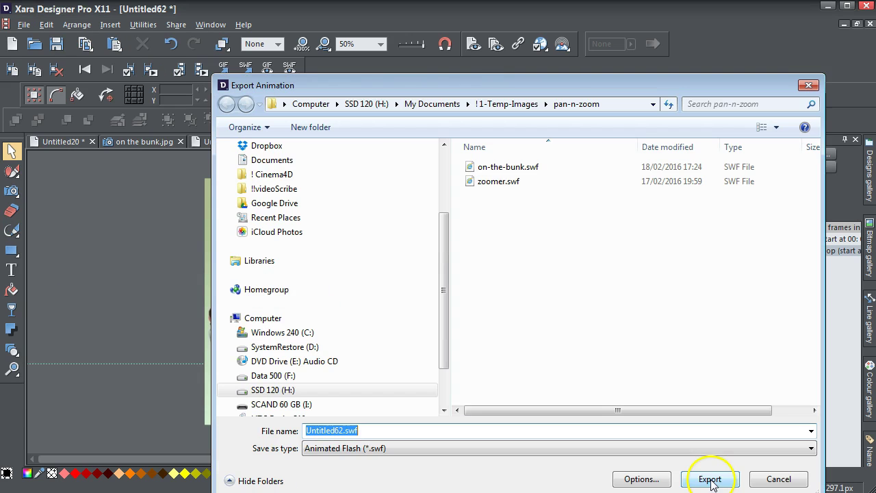
pyautogui.click(521, 172)
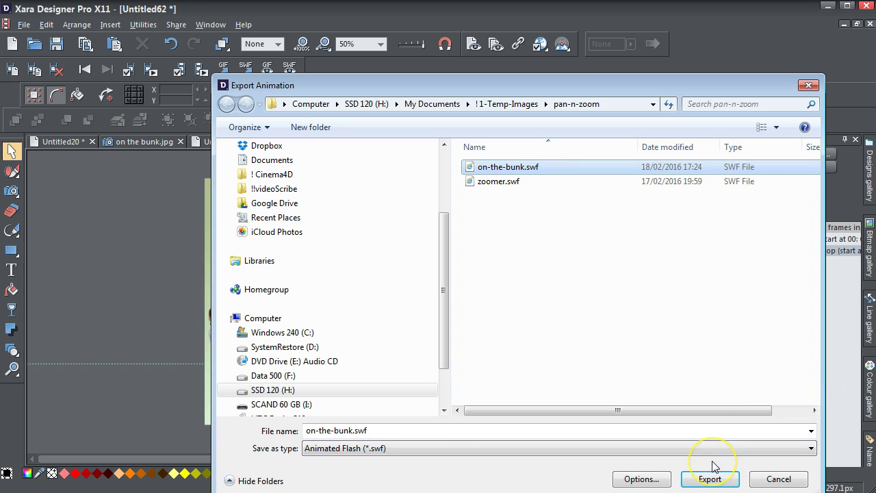
pyautogui.click(647, 477)
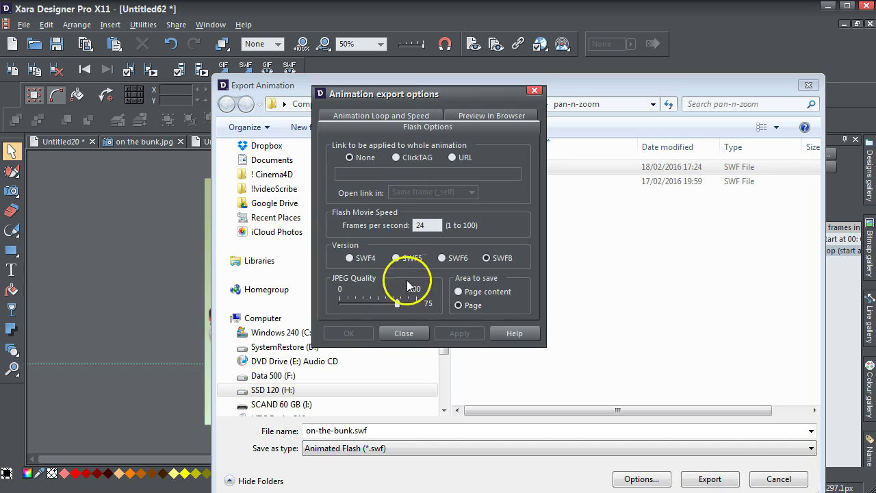
pyautogui.moveTo(396, 301); pyautogui.dragTo(401, 300)
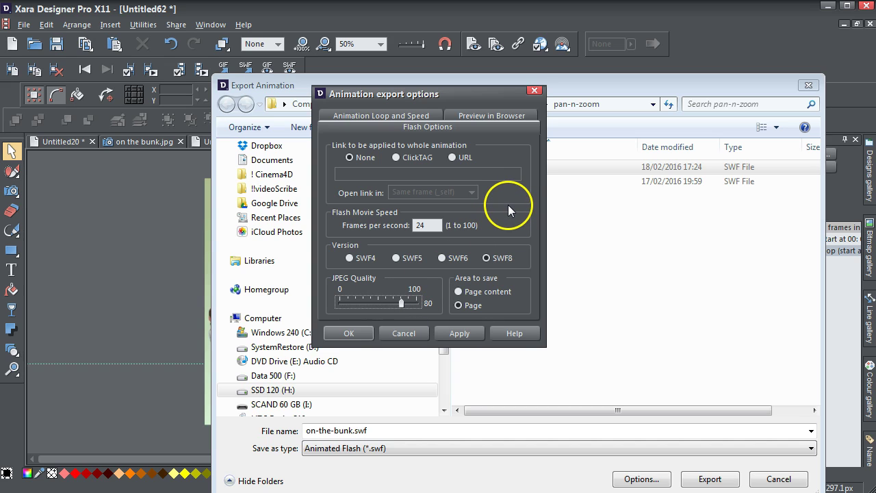
pyautogui.click(459, 336)
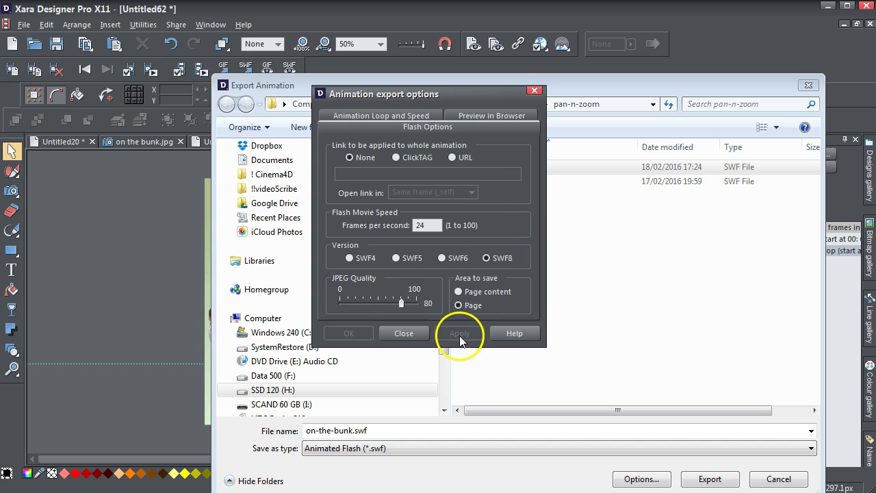
pyautogui.click(413, 333)
pyautogui.click(718, 480)
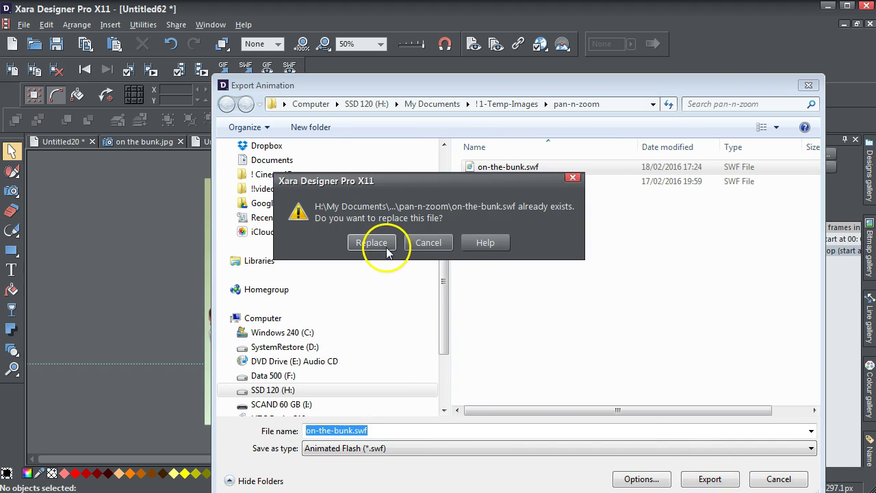
pyautogui.click(387, 249)
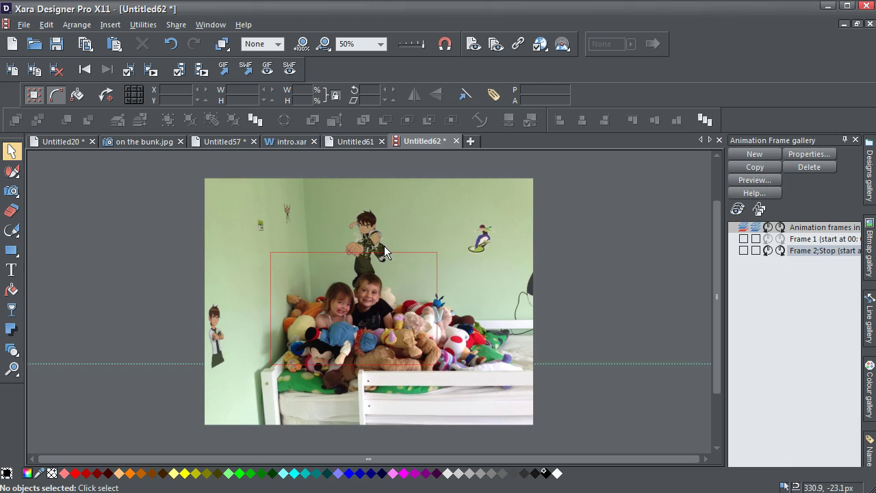
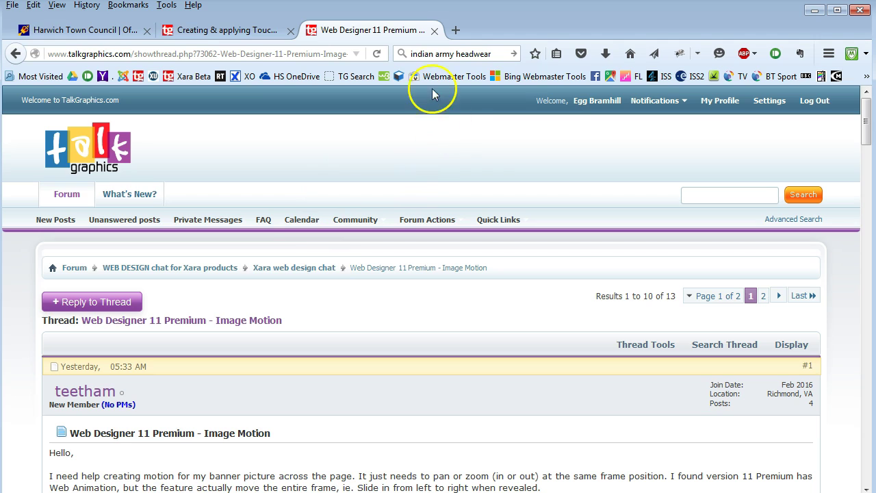
# Step: Switch to Firefox, search the web for "swiffy" and open Google Swiffy's Convert page
pyautogui.click(426, 53)
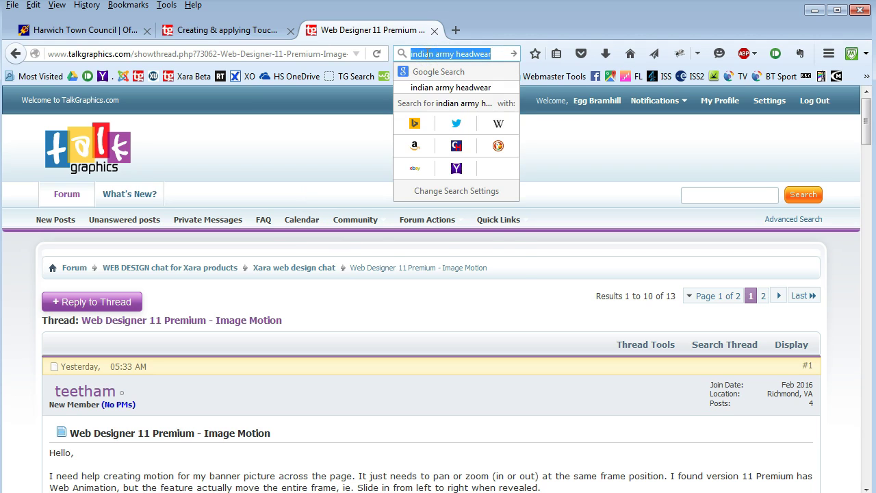
pyautogui.write('swiffy')
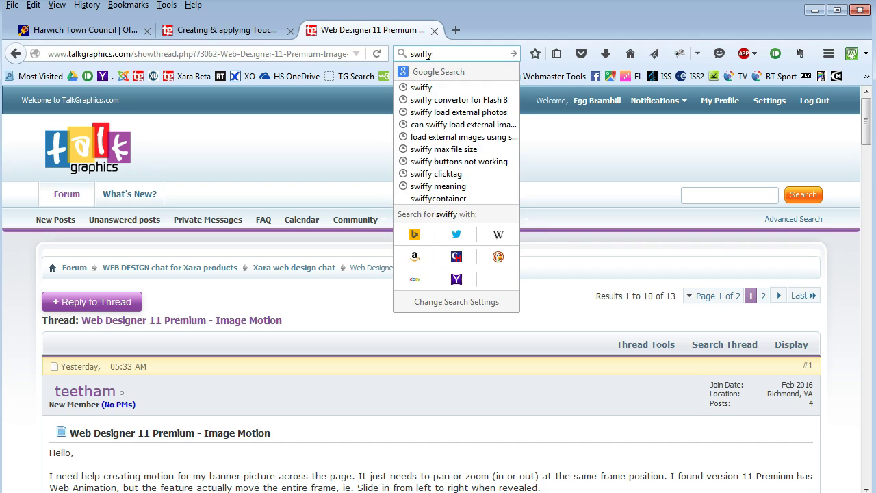
pyautogui.press('Return')
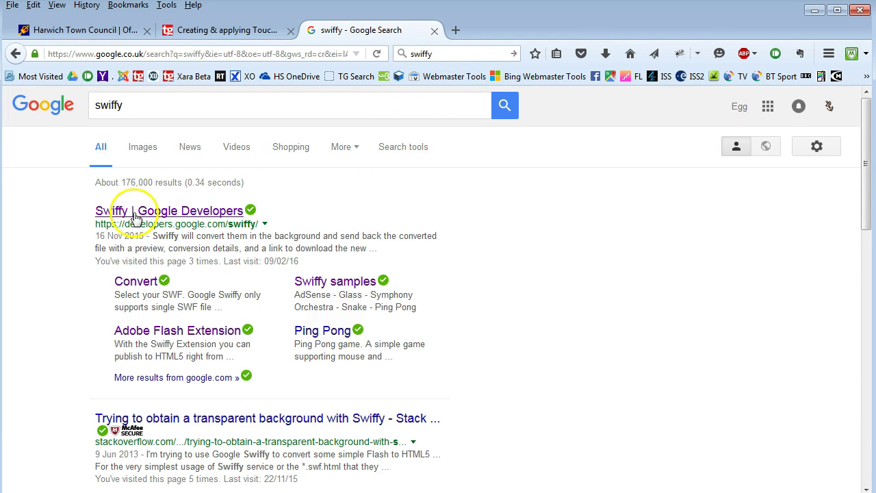
pyautogui.click(140, 287)
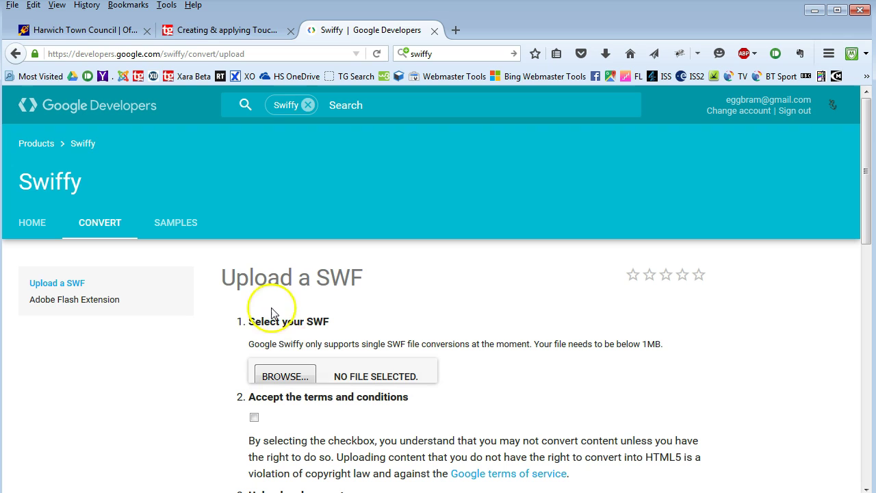
# Step: Supply on-the-bunk.swf from the Everything search window as the SWF to convert, and put that window away
pyautogui.click(286, 377)
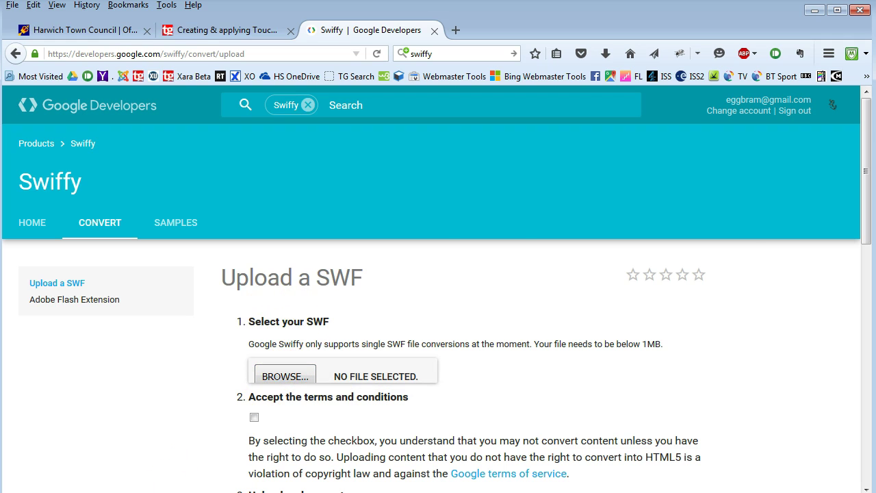
pyautogui.hotkey('alt', 'Tab')
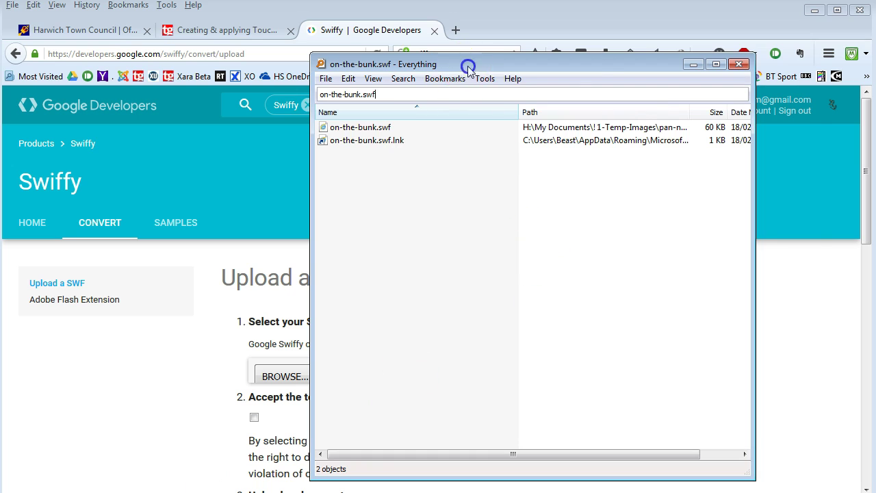
pyautogui.moveTo(468, 66); pyautogui.dragTo(588, 68)
pyautogui.moveTo(487, 130); pyautogui.dragTo(296, 382)
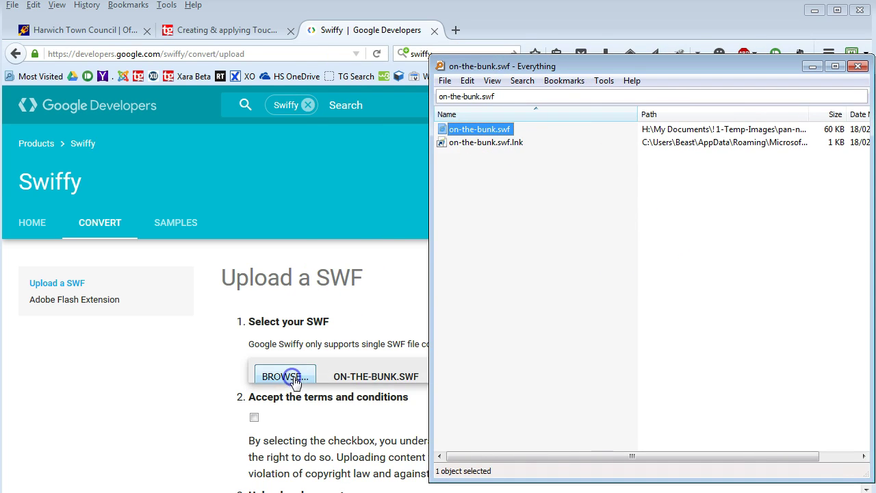
pyautogui.click(812, 66)
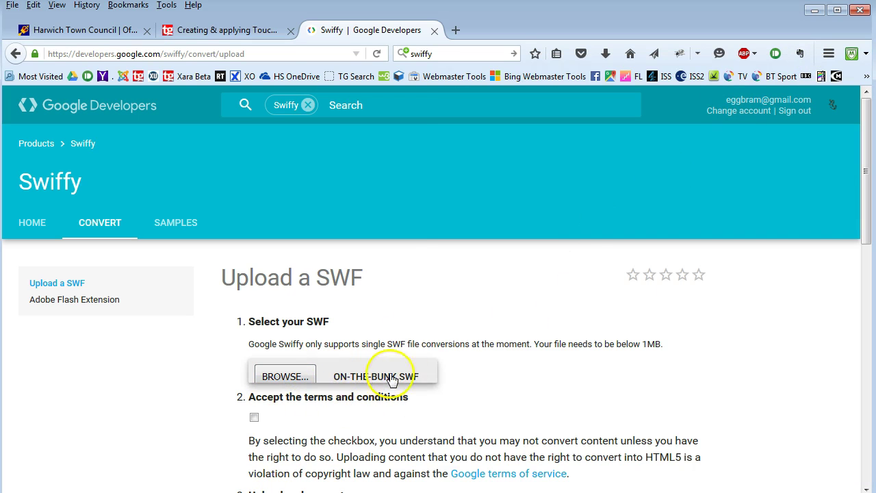
# Step: Accept Swiffy's terms and conditions, and upload the selected SWF for conversion
pyautogui.click(254, 417)
pyautogui.moveTo(867, 229); pyautogui.dragTo(866, 333)
pyautogui.click(283, 277)
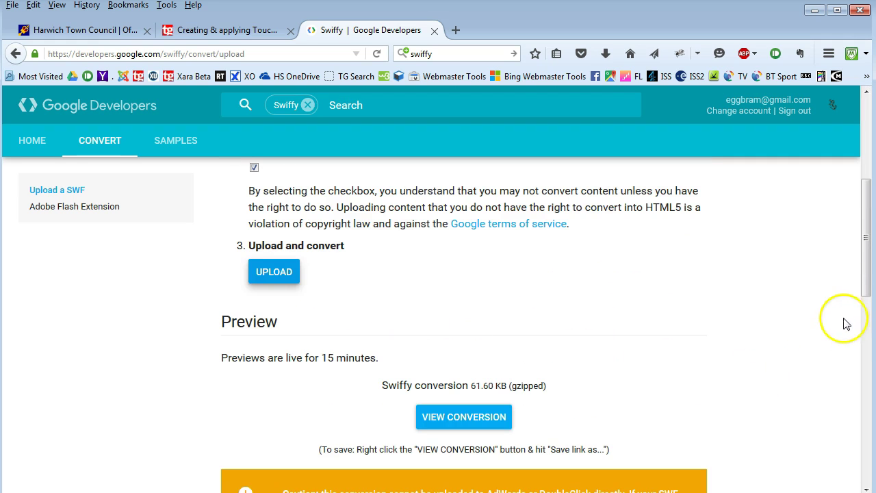
# Step: View the converted HTML5 animation in its own tab, and return to the Swiffy page
pyautogui.moveTo(865, 260); pyautogui.dragTo(866, 284)
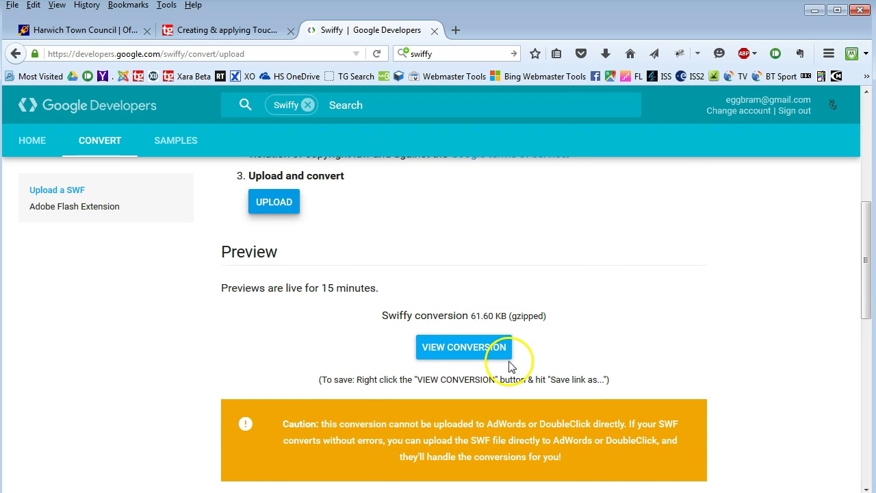
pyautogui.click(459, 349)
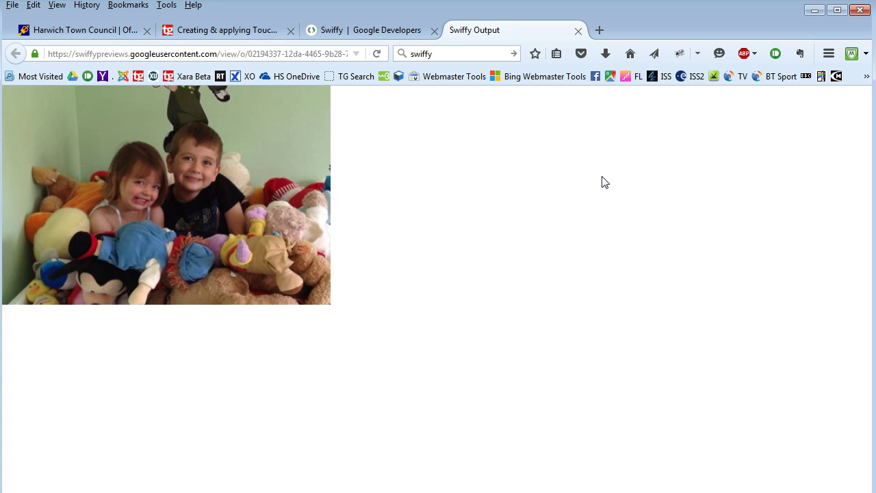
pyautogui.click(632, 162)
pyautogui.click(578, 30)
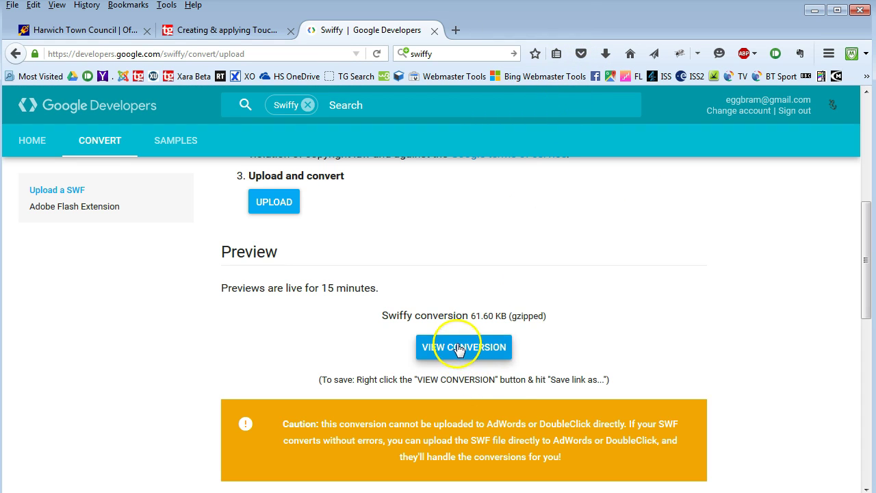
# Step: Save the Swiffy conversion as on-the-bunk.html in the pan-n-zoom folder
pyautogui.rightClick(457, 352)
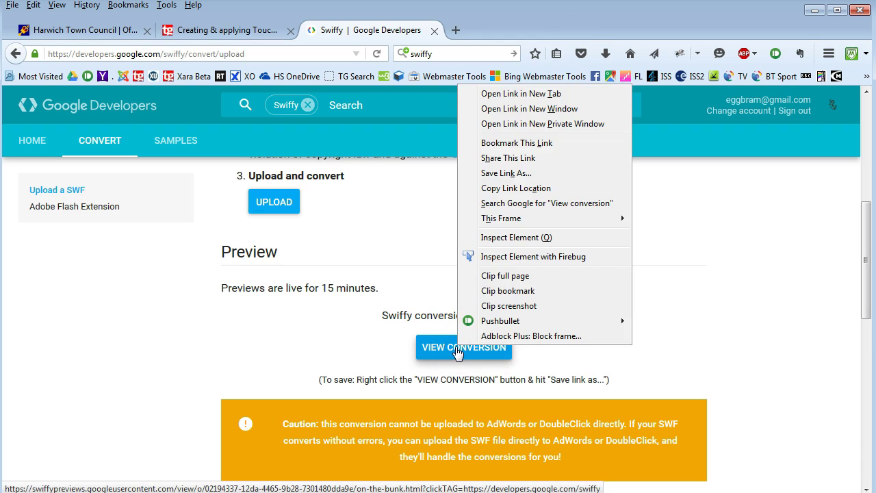
pyautogui.click(496, 173)
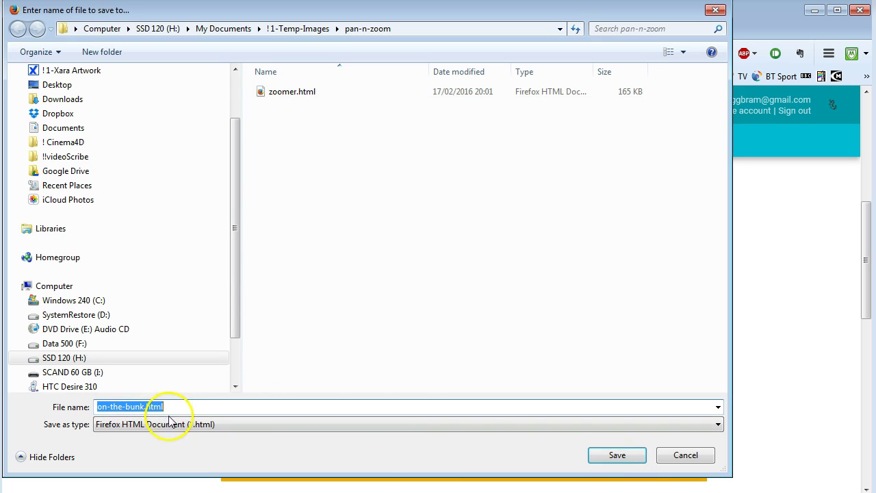
pyautogui.click(616, 457)
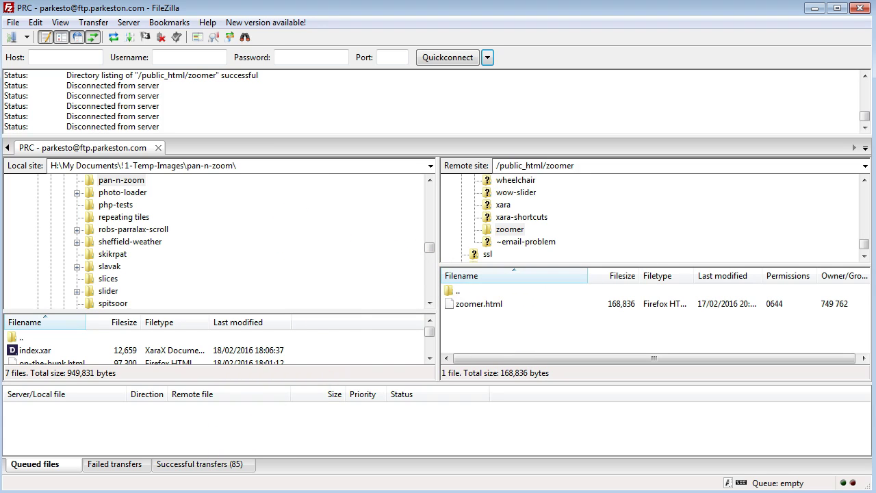
# Step: Find on-the-bunk.html with Everything, upload it to /public_html/zoomer in FileZilla, and put both windows away
pyautogui.hotkey('alt', 'Tab')
pyautogui.moveTo(484, 96); pyautogui.dragTo(505, 101)
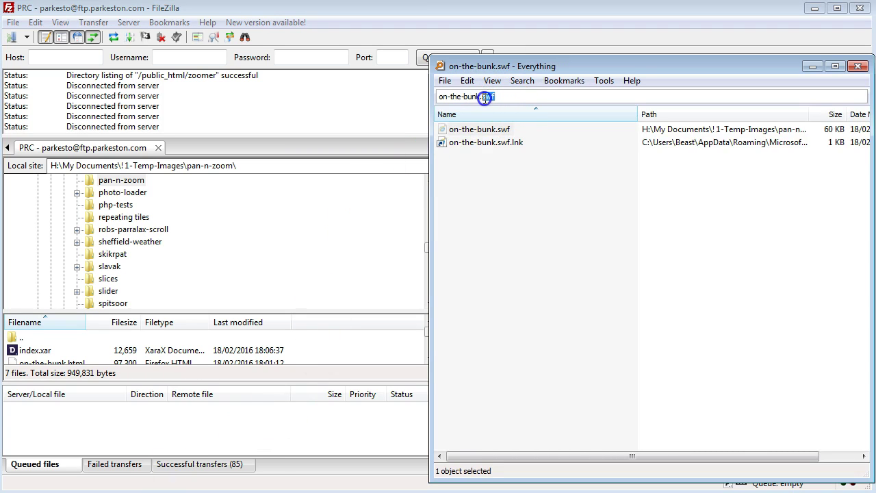
pyautogui.write('html')
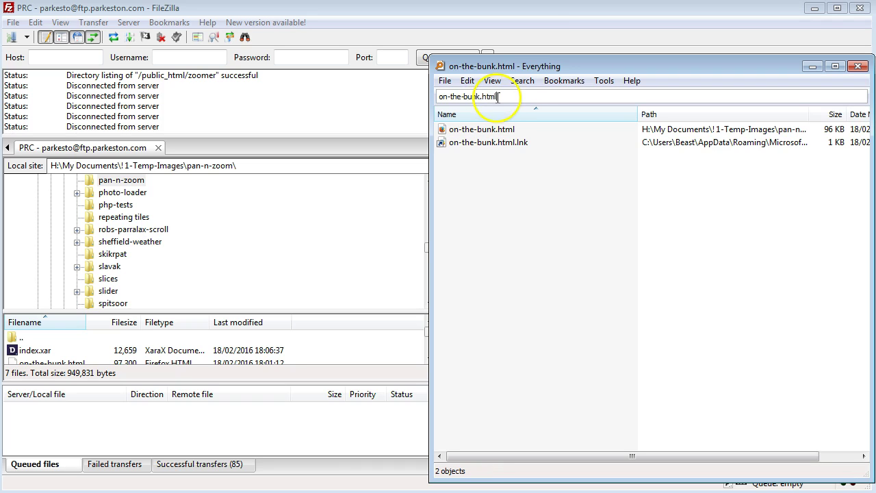
pyautogui.moveTo(561, 65); pyautogui.dragTo(672, 359)
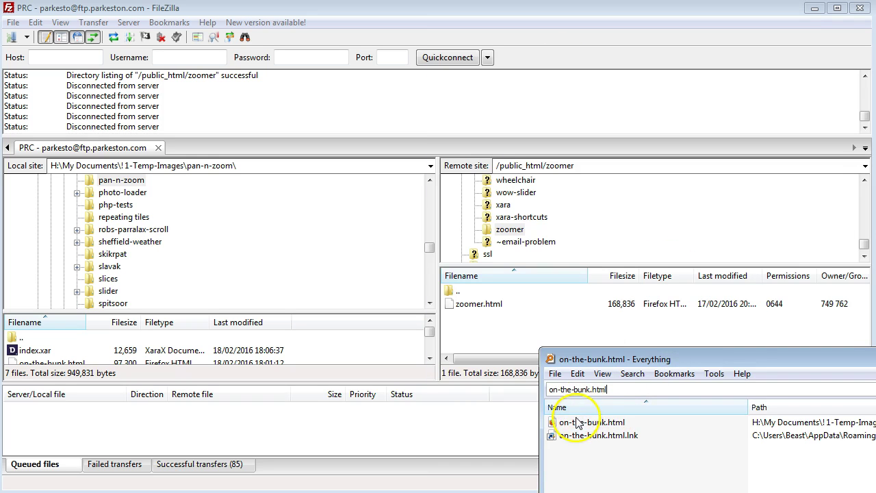
pyautogui.moveTo(579, 425); pyautogui.dragTo(570, 212)
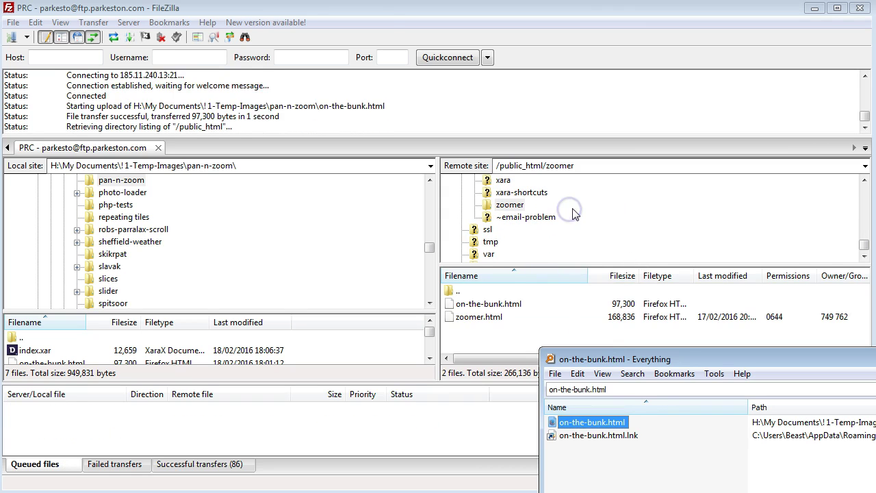
pyautogui.click(538, 301)
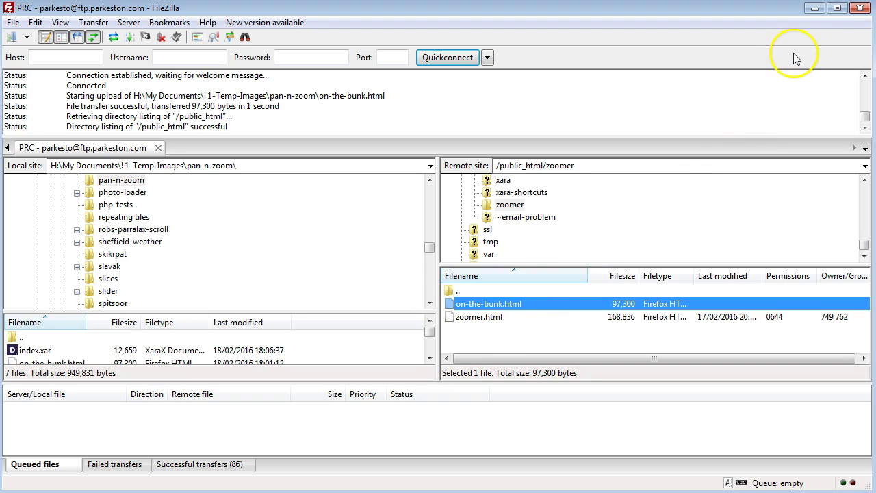
pyautogui.click(815, 9)
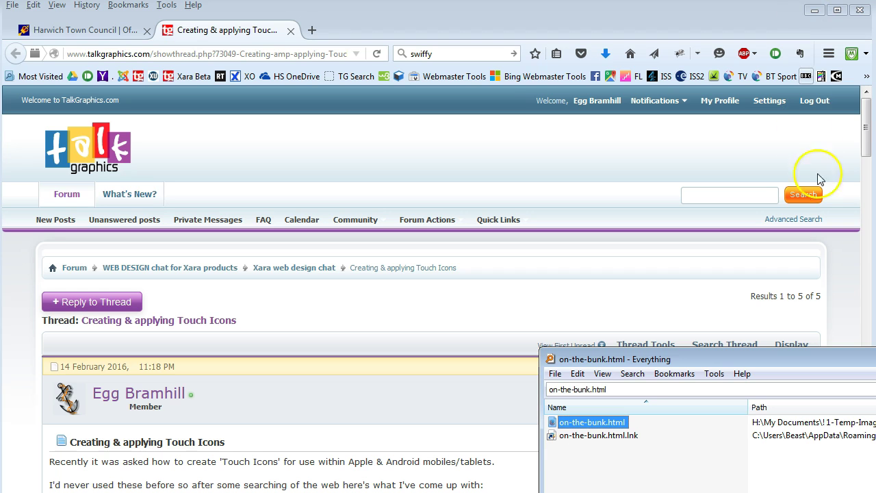
pyautogui.click(838, 311)
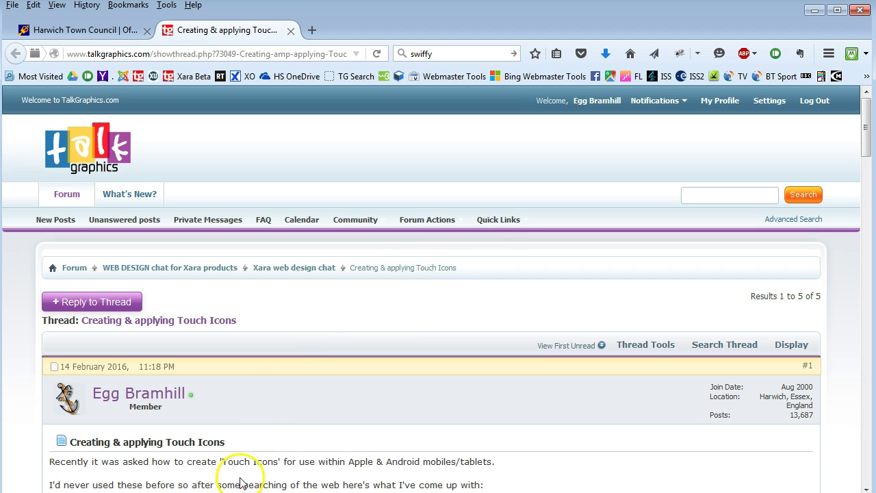
# Step: Switch to index.xar in Xara Designer Pro and select the magenta 480 × 320 px HTML placeholder rectangle
pyautogui.hotkey('alt', 'Tab')
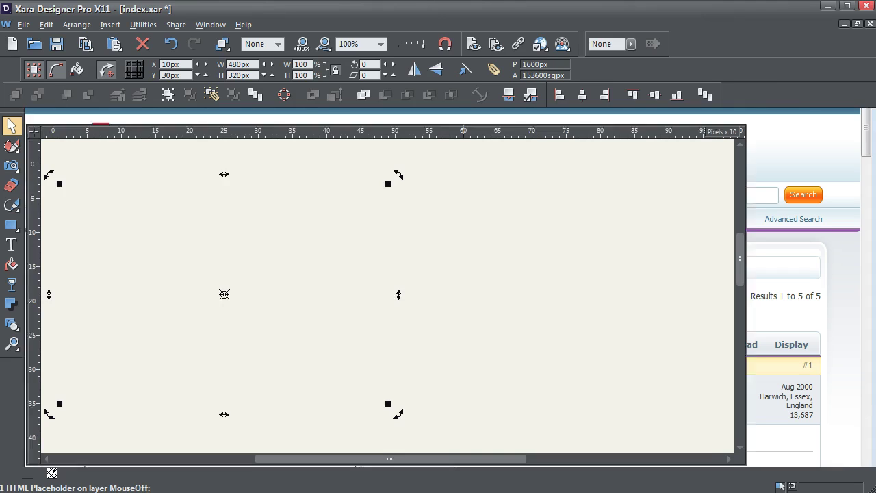
pyautogui.press('Escape')
pyautogui.click(386, 240)
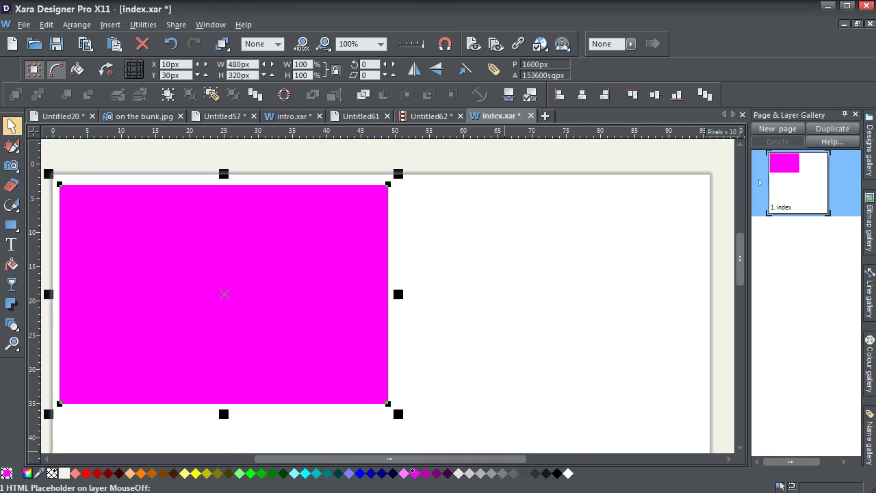
# Step: In Notepad's iframe.txt, change the file name in the first iframe's source address from zoomer to on-the-bunk
pyautogui.hotkey('alt', 'Tab')
pyautogui.moveTo(269, 104); pyautogui.dragTo(479, 190)
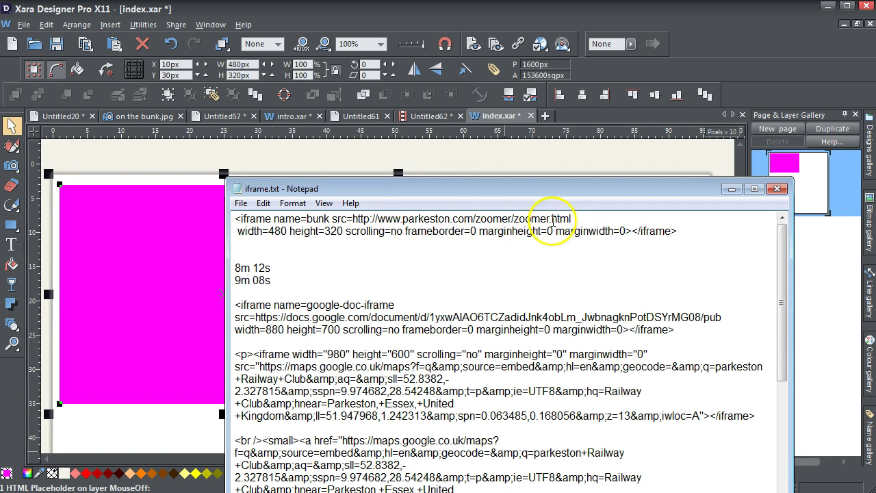
pyautogui.moveTo(549, 223); pyautogui.dragTo(515, 224)
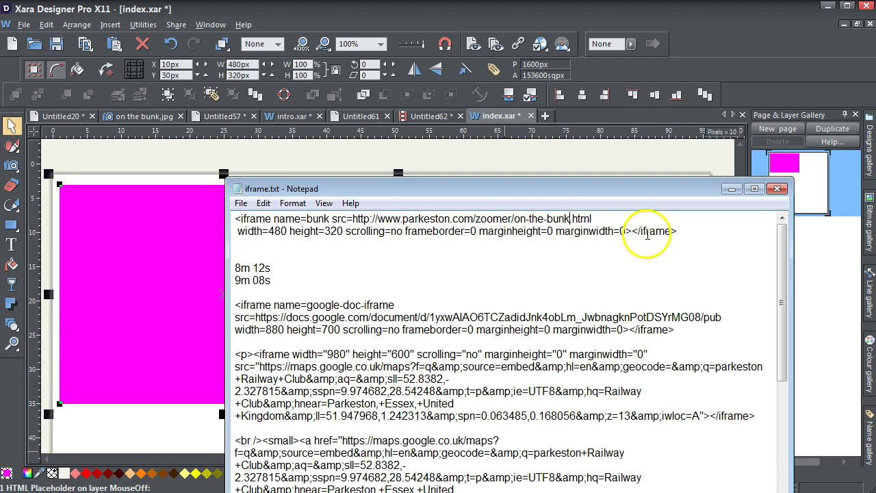
# Step: Copy the complete first iframe code, with the on-the-bunk.html address, from iframe.txt and put Notepad away
pyautogui.moveTo(687, 232); pyautogui.dragTo(239, 218)
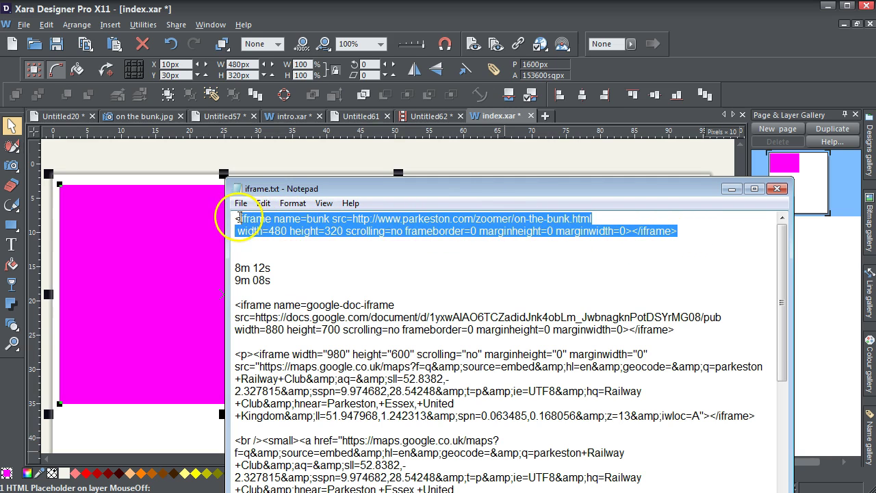
pyautogui.rightClick(268, 220)
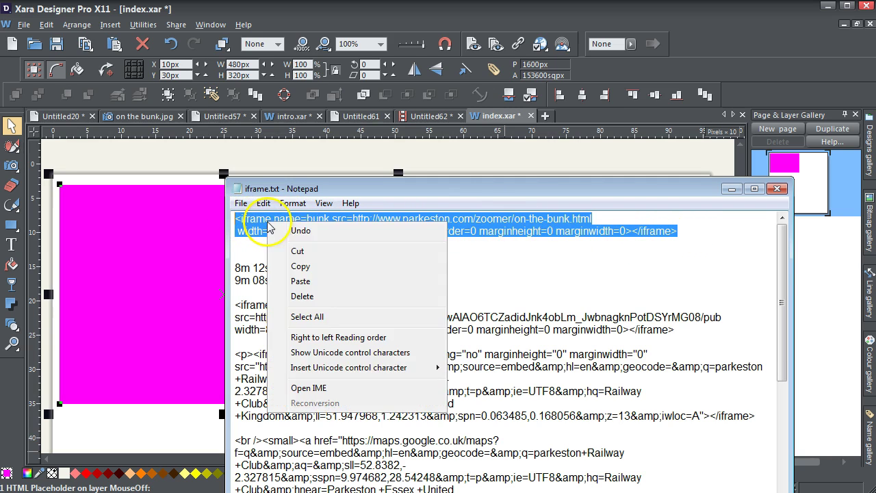
pyautogui.click(305, 266)
pyautogui.click(732, 188)
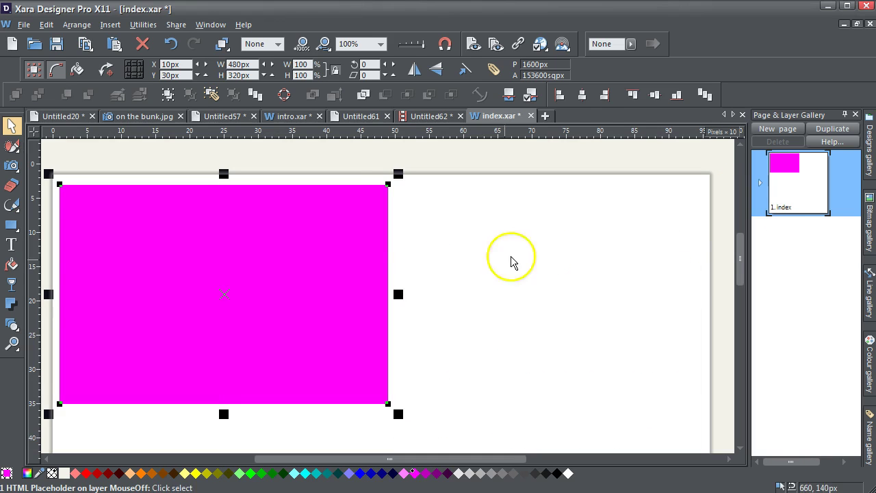
# Step: In the magenta placeholder's web properties, enter the copied on-the-bunk iframe code as its HTML body code and apply it
pyautogui.click(519, 46)
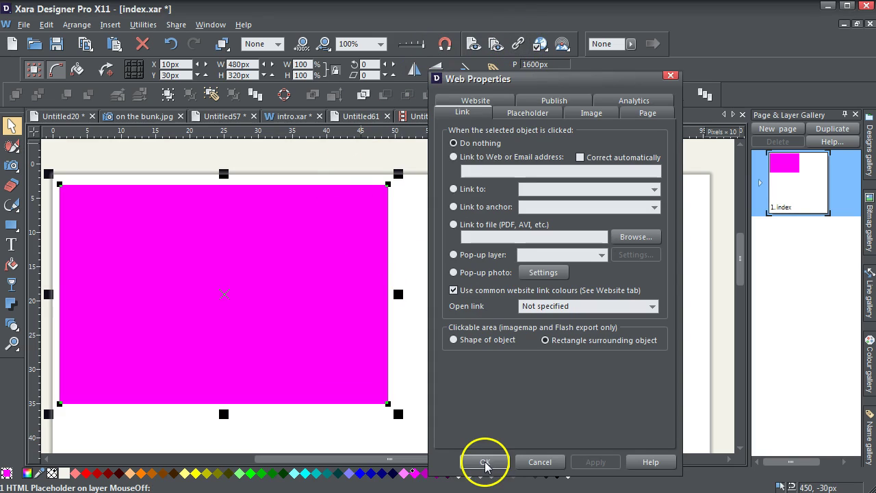
pyautogui.click(531, 113)
pyautogui.click(517, 262)
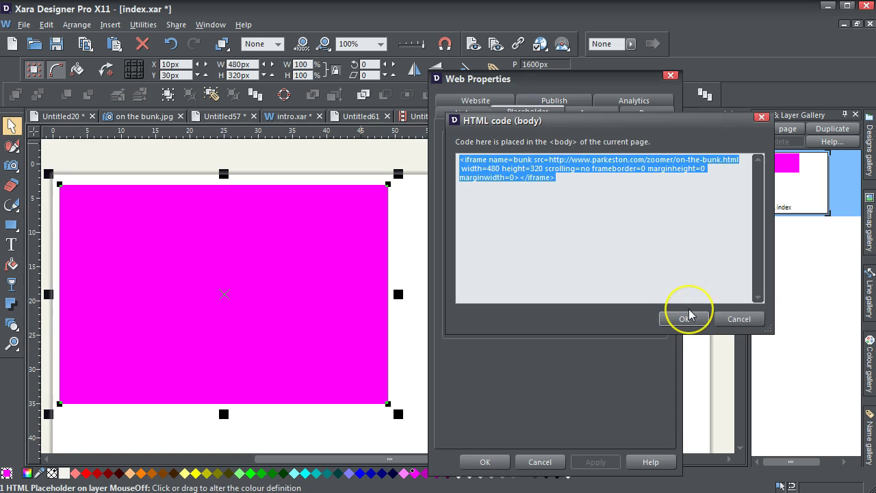
pyautogui.press('End')
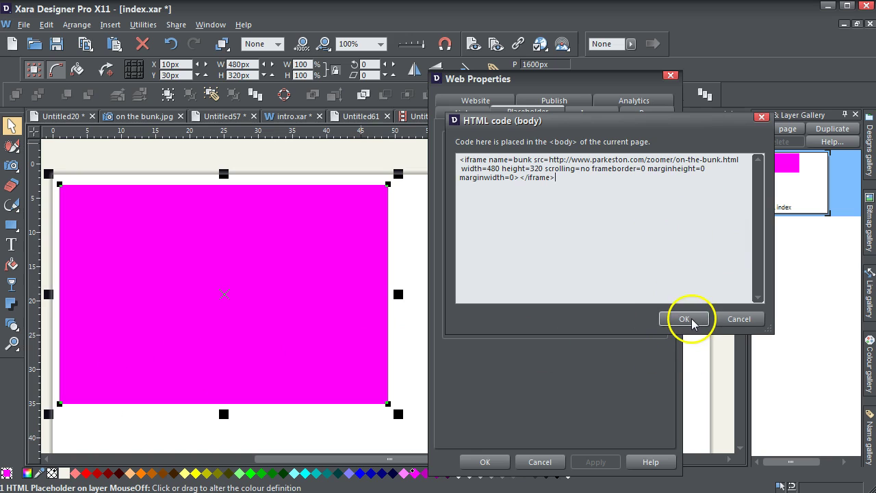
pyautogui.click(684, 319)
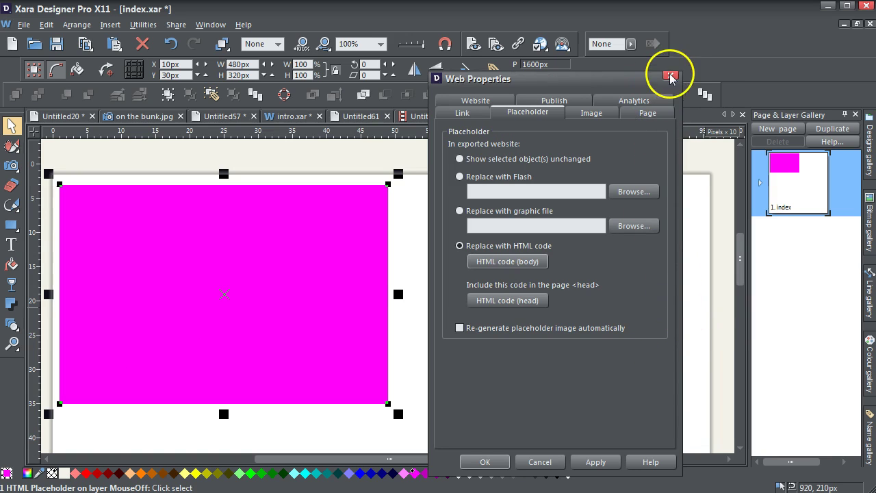
pyautogui.click(596, 461)
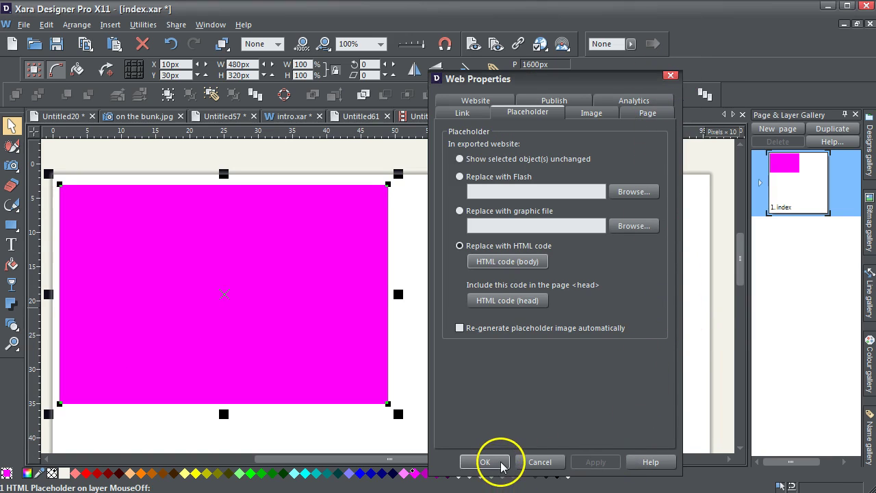
pyautogui.click(495, 462)
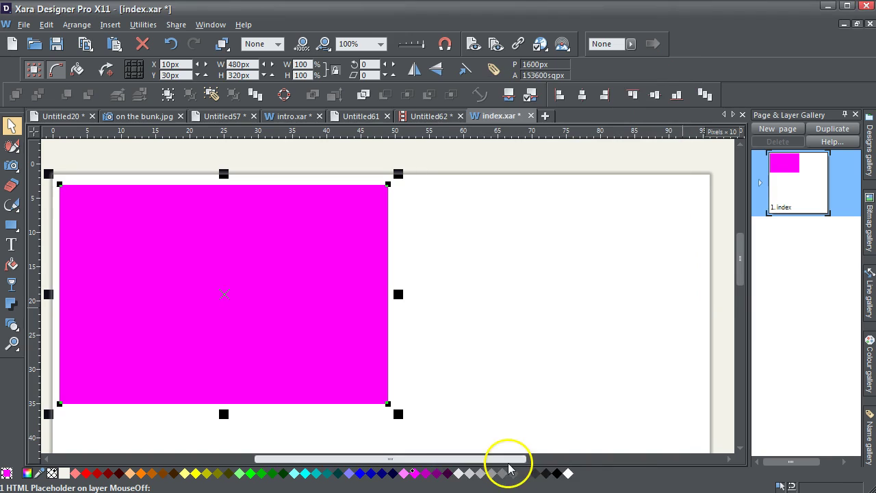
# Step: Preview the index page to check the embedded animation, close the preview and deselect the placeholder
pyautogui.click(473, 44)
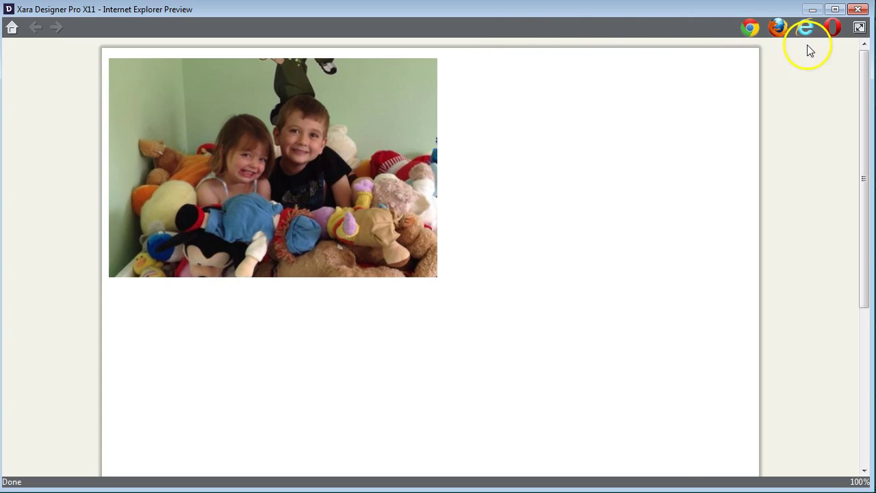
pyautogui.click(858, 12)
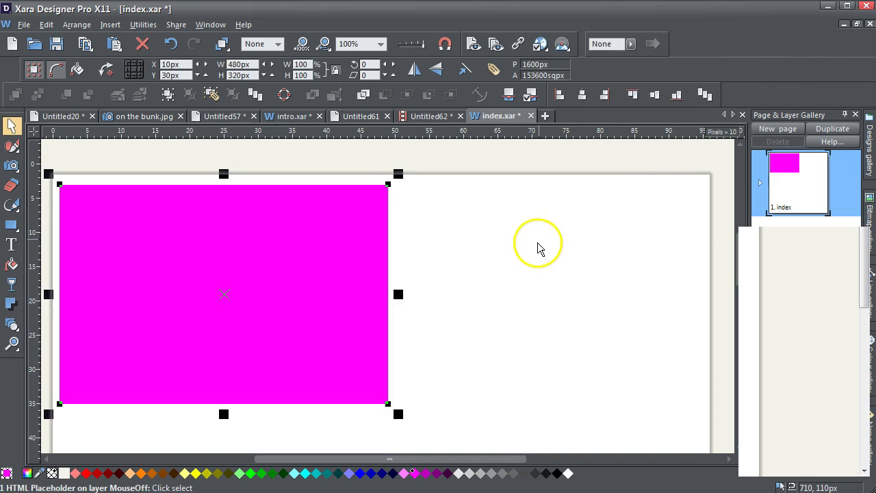
pyautogui.click(538, 248)
# Step: Draw a 10 × 30 px rectangle filling the gap between the page's left edge and the placeholder's lower-left corner
pyautogui.moveTo(403, 460); pyautogui.dragTo(381, 462)
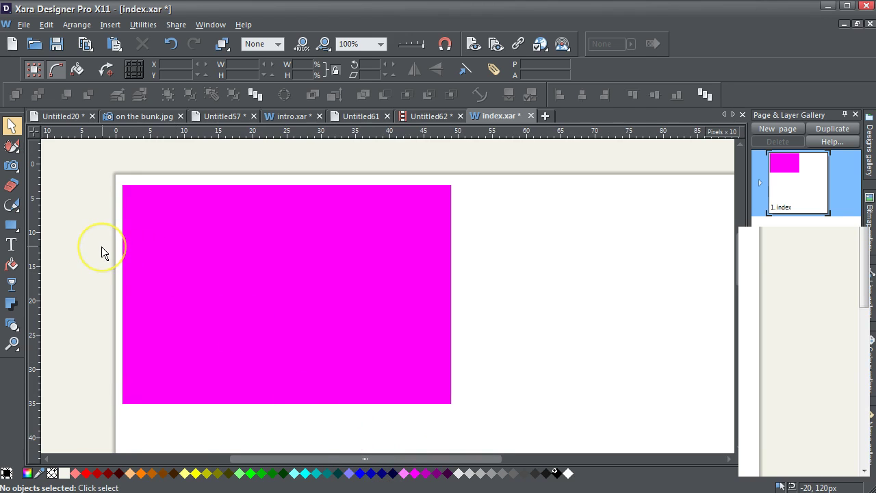
pyautogui.click(94, 335)
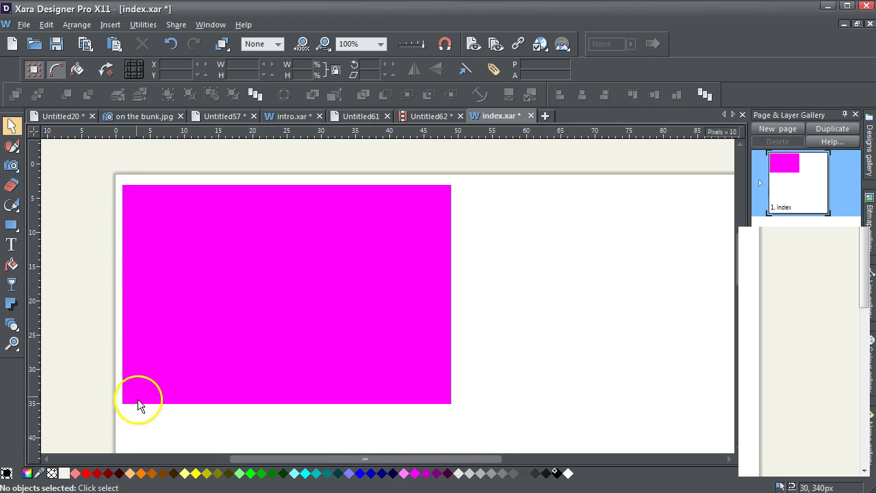
pyautogui.click(11, 343)
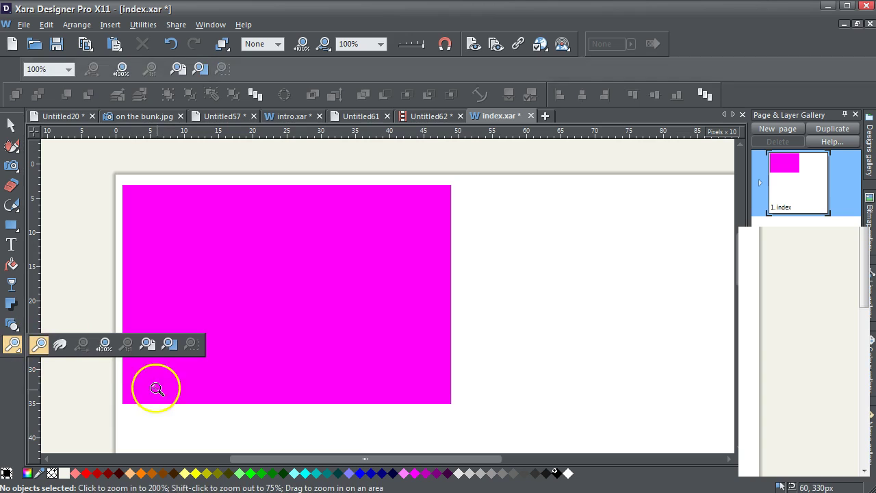
pyautogui.moveTo(100, 369); pyautogui.dragTo(158, 411)
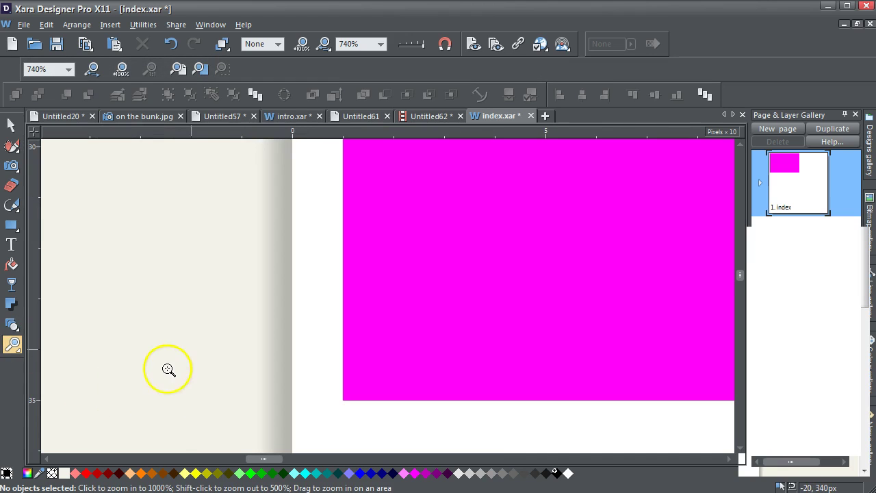
pyautogui.click(14, 231)
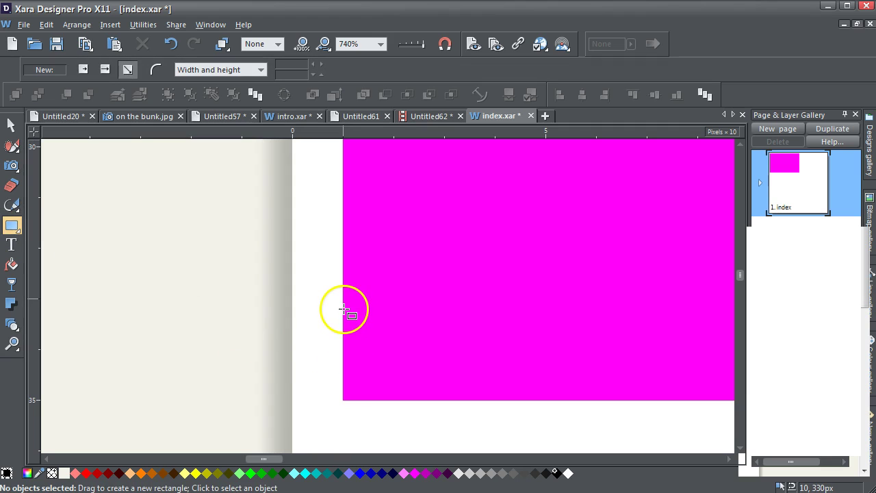
pyautogui.moveTo(343, 257); pyautogui.dragTo(306, 381)
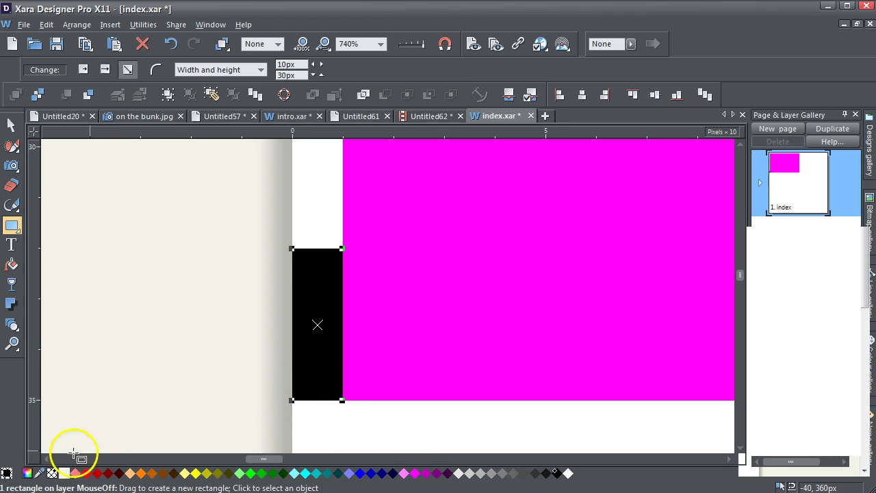
# Step: Fill the small rectangle with yellow and deselect it
pyautogui.moveTo(39, 473); pyautogui.dragTo(346, 431)
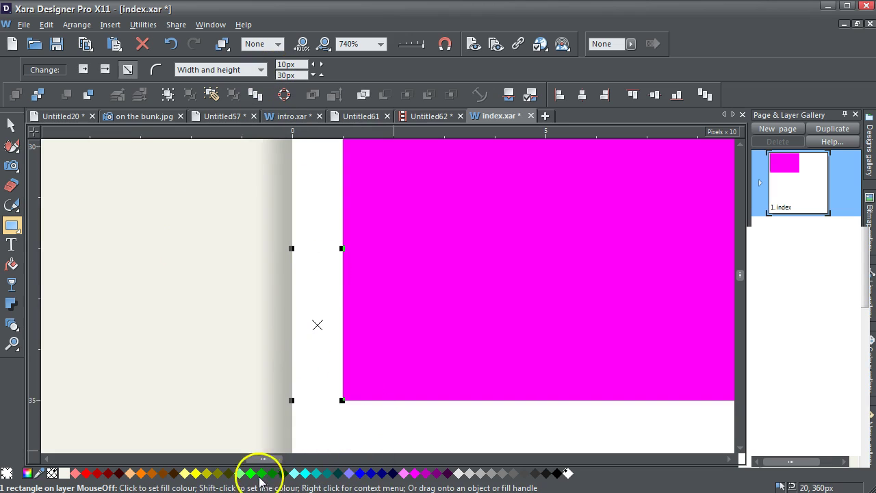
pyautogui.click(195, 473)
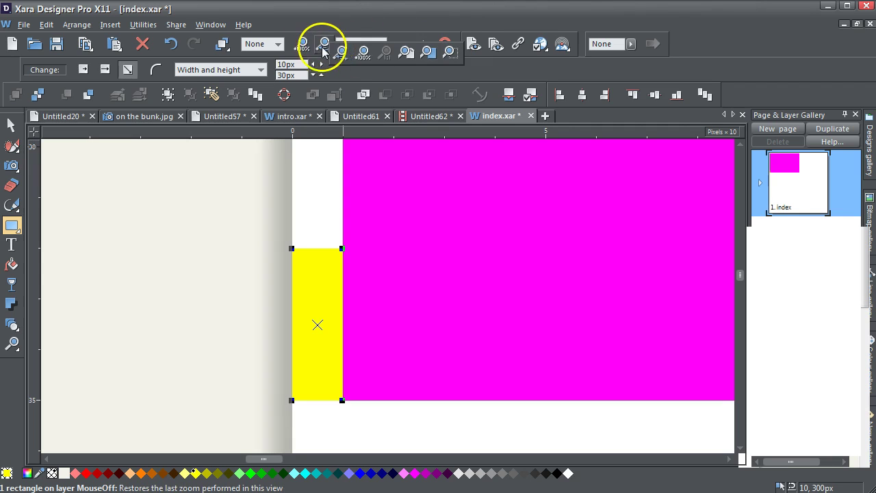
pyautogui.click(302, 44)
pyautogui.moveTo(328, 460); pyautogui.dragTo(419, 476)
pyautogui.moveTo(739, 276); pyautogui.dragTo(739, 262)
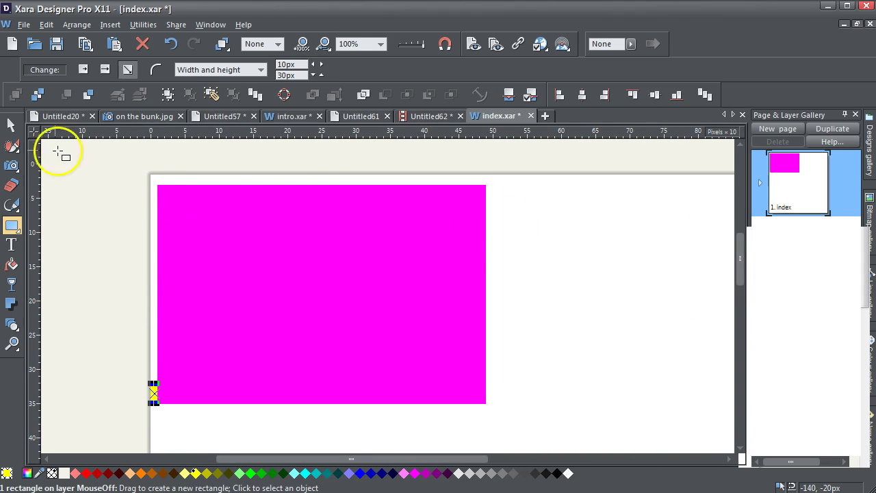
pyautogui.click(11, 125)
pyautogui.click(95, 171)
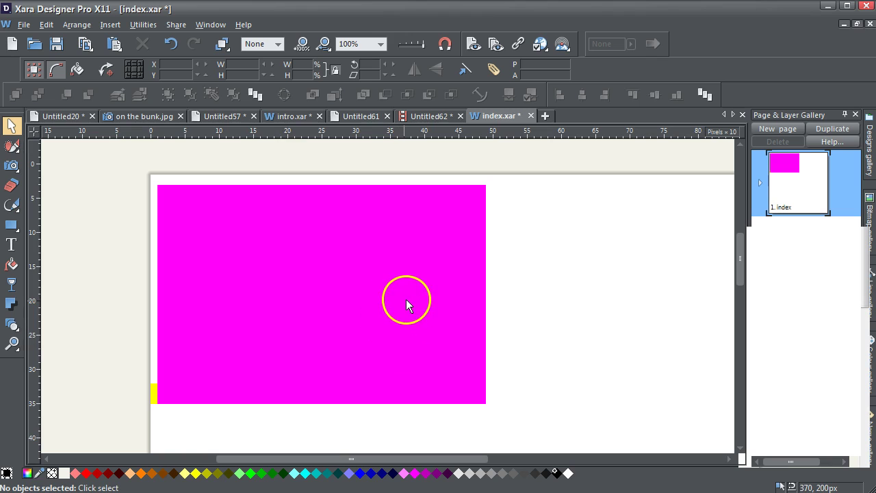
# Step: Add the text column "Here's my grankids having fun!" along the bottom of the magenta placeholder and set its font size to 29 px
pyautogui.click(11, 244)
pyautogui.moveTo(164, 397); pyautogui.dragTo(479, 398)
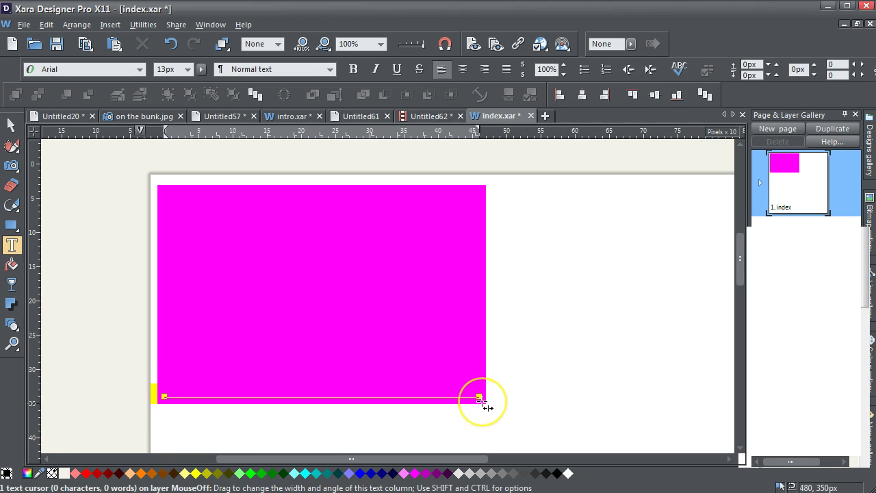
pyautogui.write('I')
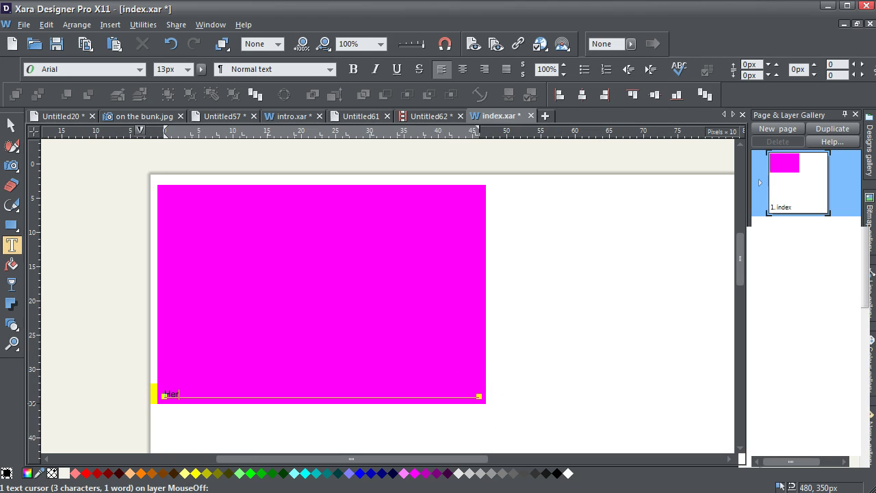
pyautogui.write("ere's my grank")
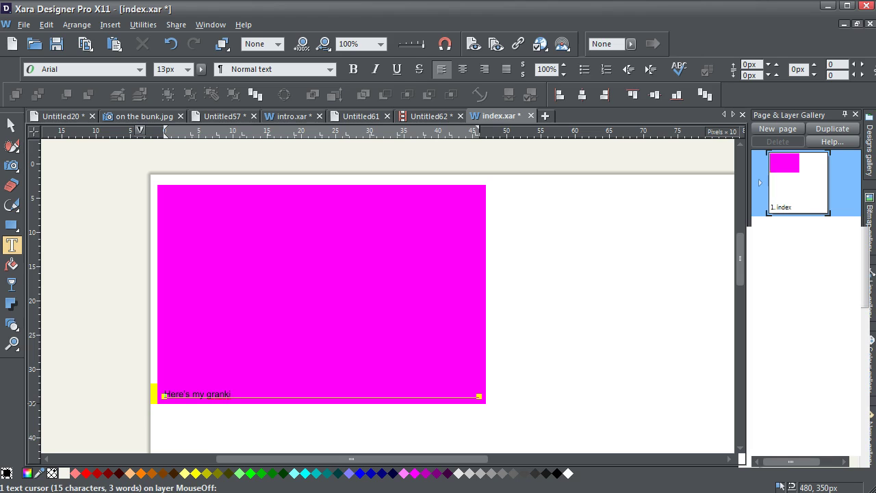
pyautogui.write('s having fun!')
pyautogui.press('Escape')
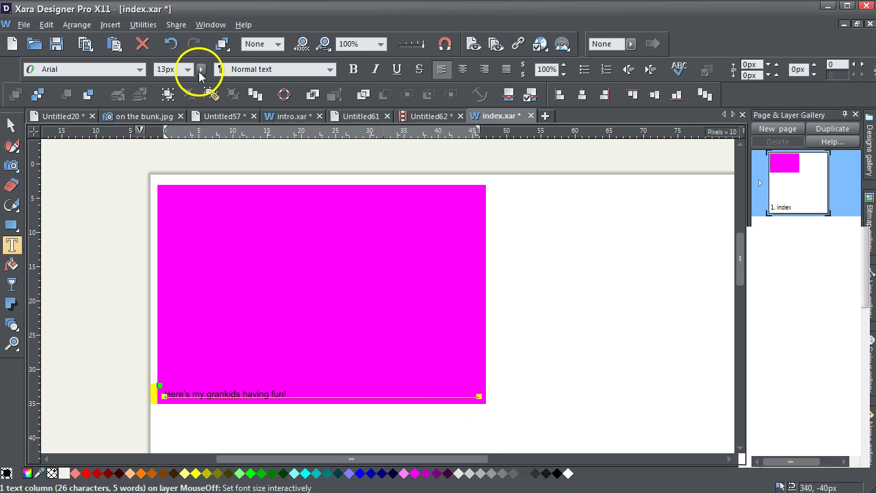
pyautogui.moveTo(202, 72); pyautogui.dragTo(226, 82)
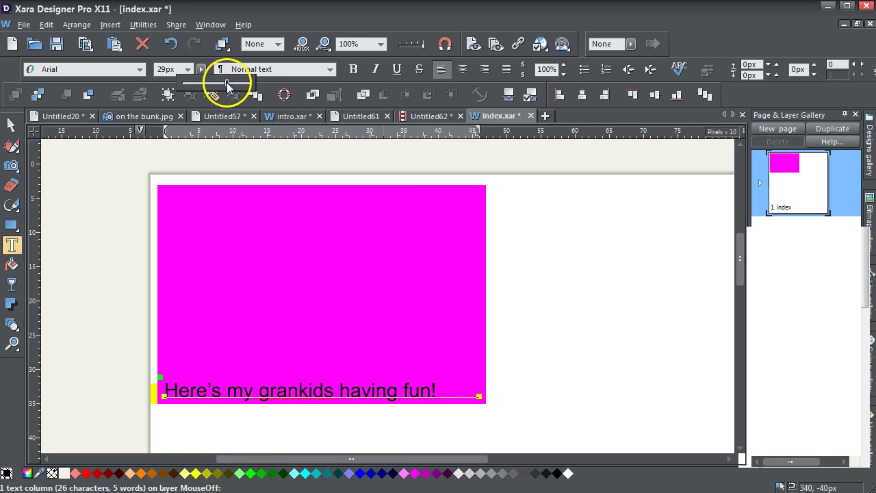
# Step: Stretch the yellow rectangle upwards to a height of 50 px
pyautogui.click(11, 125)
pyautogui.click(145, 407)
pyautogui.click(152, 399)
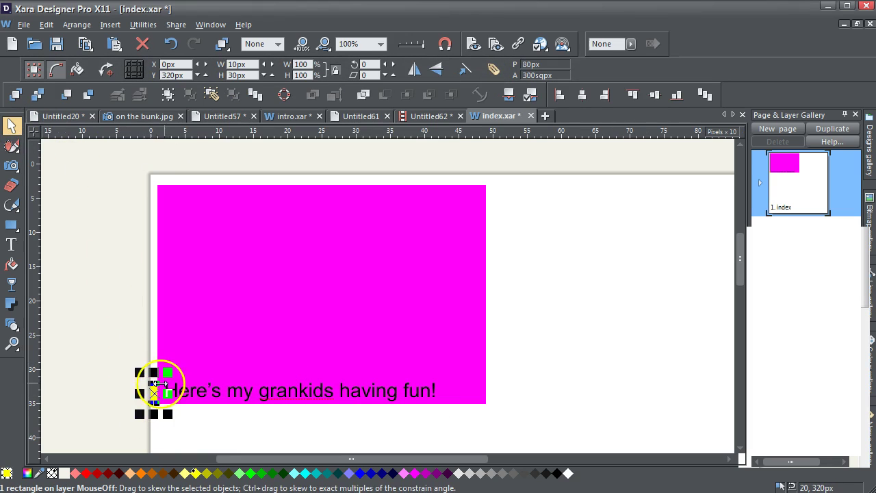
pyautogui.moveTo(154, 371); pyautogui.dragTo(154, 358)
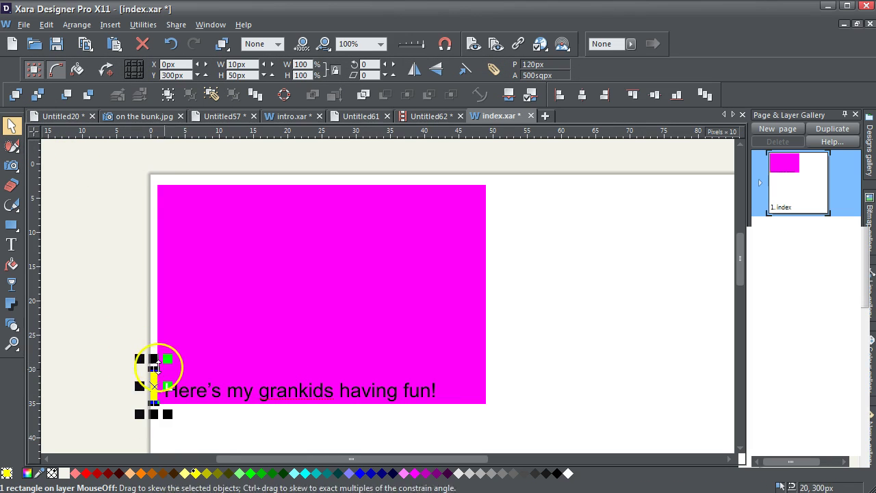
# Step: Correct the misspelled word in the caption to "grandkids" and deselect the text
pyautogui.click(286, 399)
pyautogui.click(11, 244)
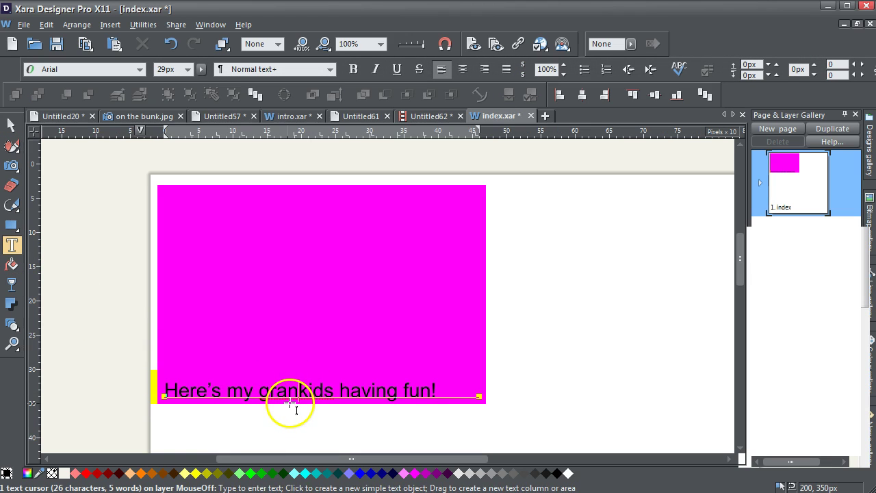
pyautogui.click(295, 404)
pyautogui.write('d')
pyautogui.click(18, 126)
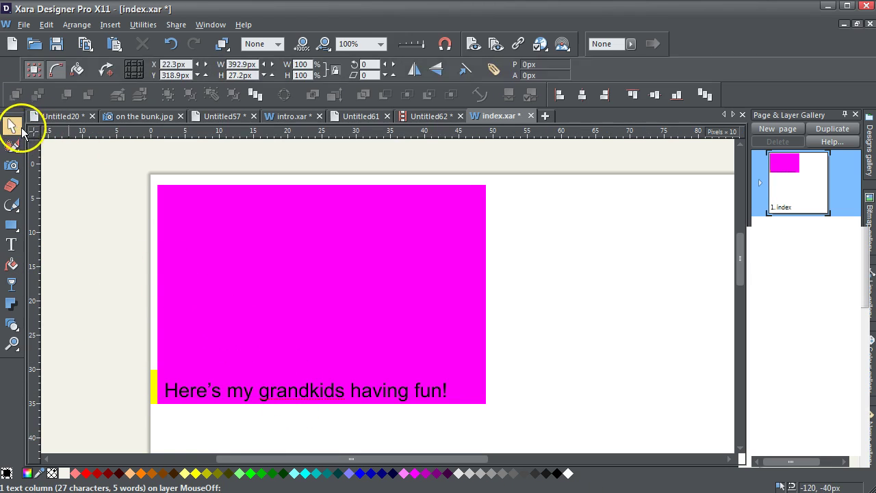
pyautogui.click(131, 230)
# Step: Give the caption text column a Reveal web animation of the type Slide in from left
pyautogui.click(235, 391)
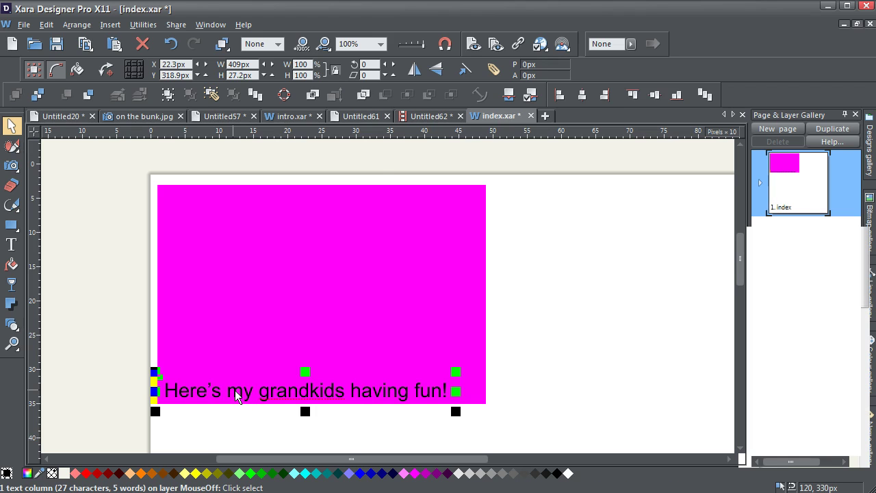
pyautogui.rightClick(235, 391)
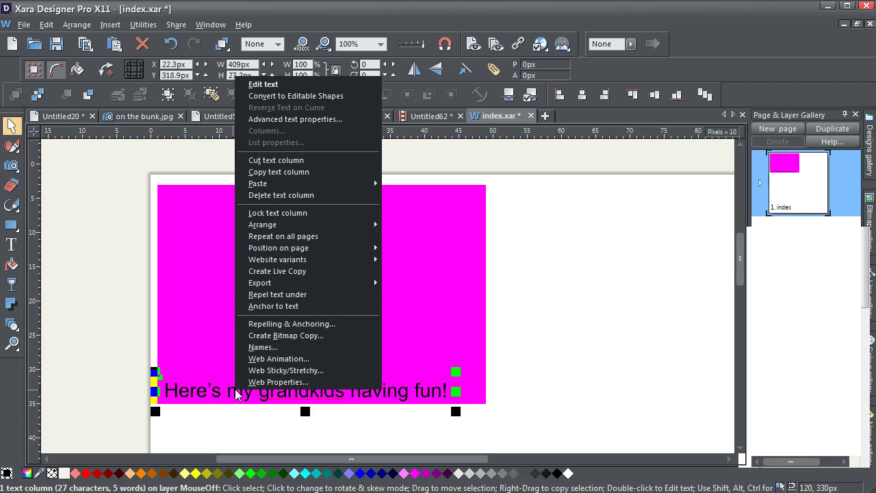
pyautogui.click(259, 358)
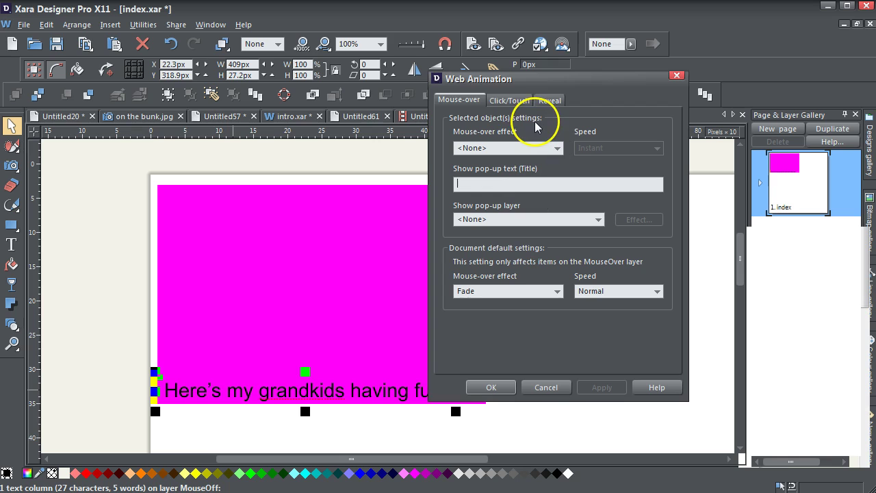
pyautogui.click(548, 101)
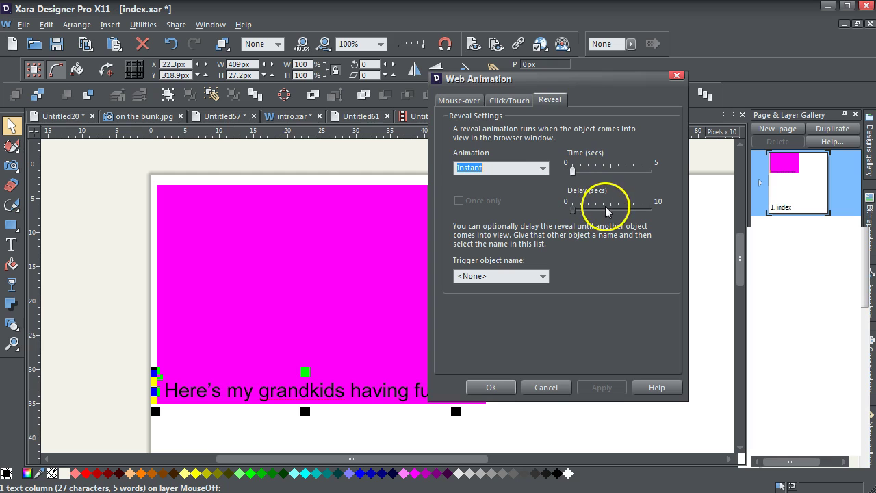
pyautogui.click(545, 170)
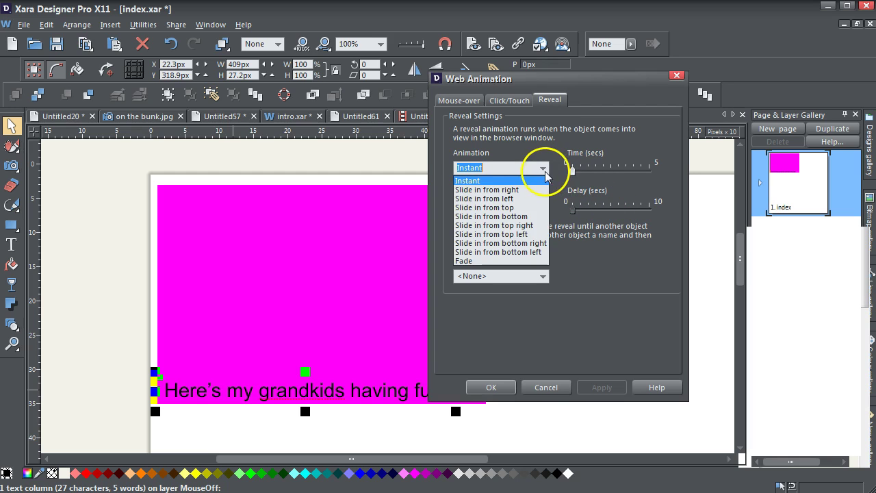
pyautogui.click(519, 199)
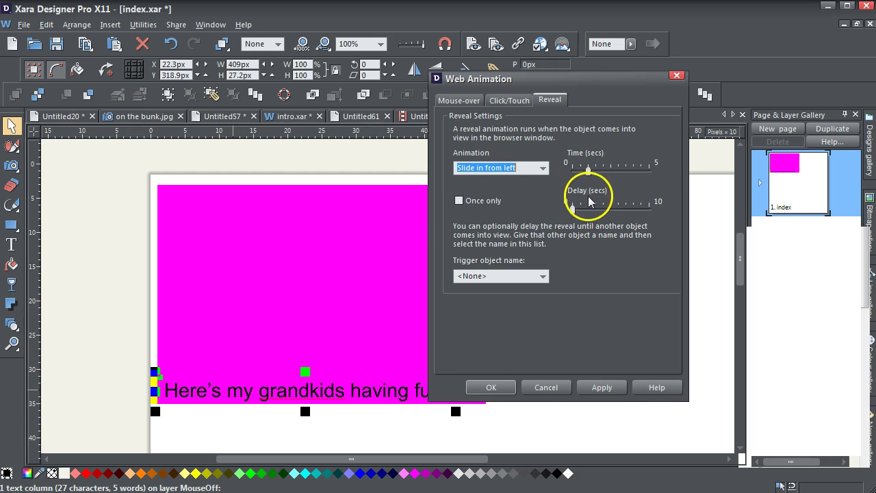
# Step: Set the caption's reveal delay to about 5 seconds, apply it, and check the page in the web preview
pyautogui.moveTo(573, 212); pyautogui.dragTo(614, 214)
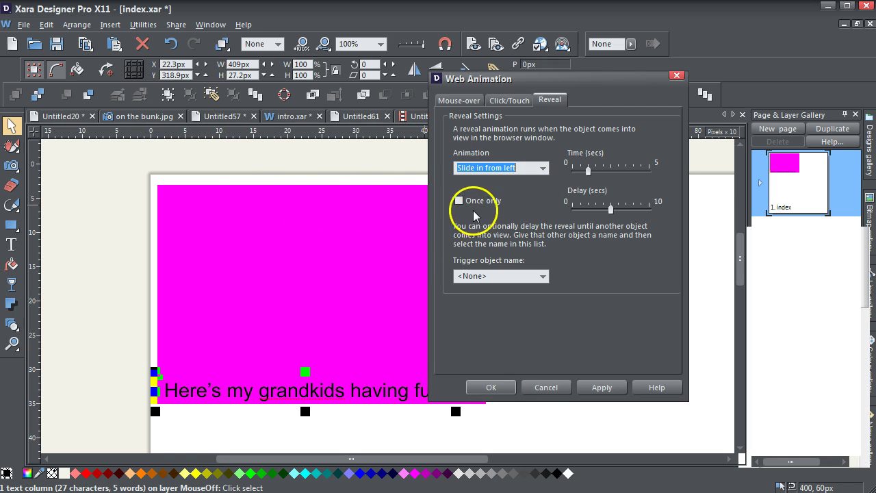
pyautogui.click(602, 387)
pyautogui.click(491, 388)
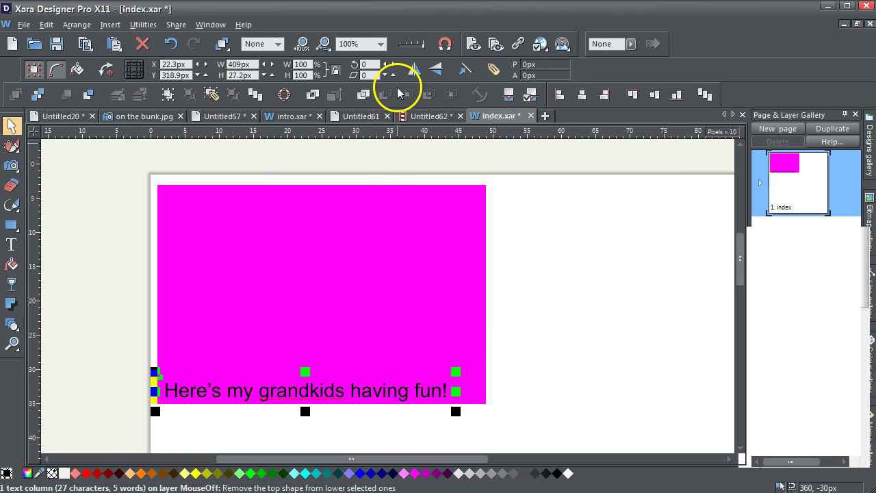
pyautogui.click(474, 44)
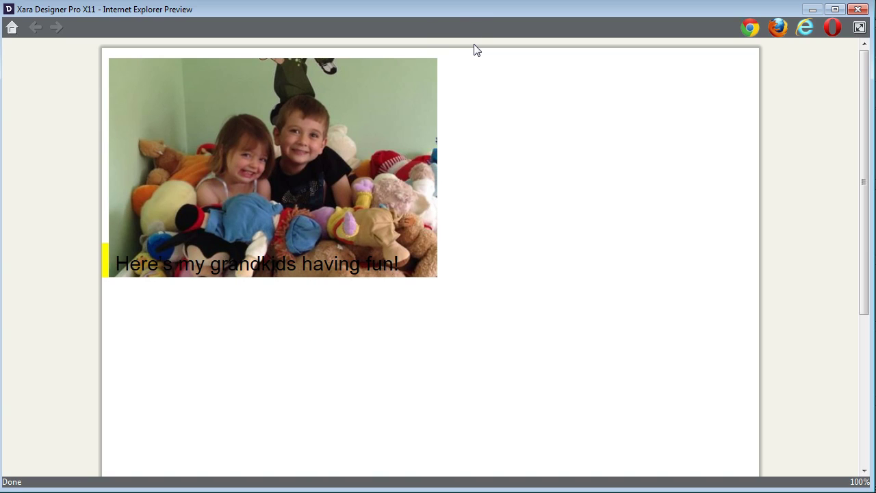
pyautogui.click(859, 11)
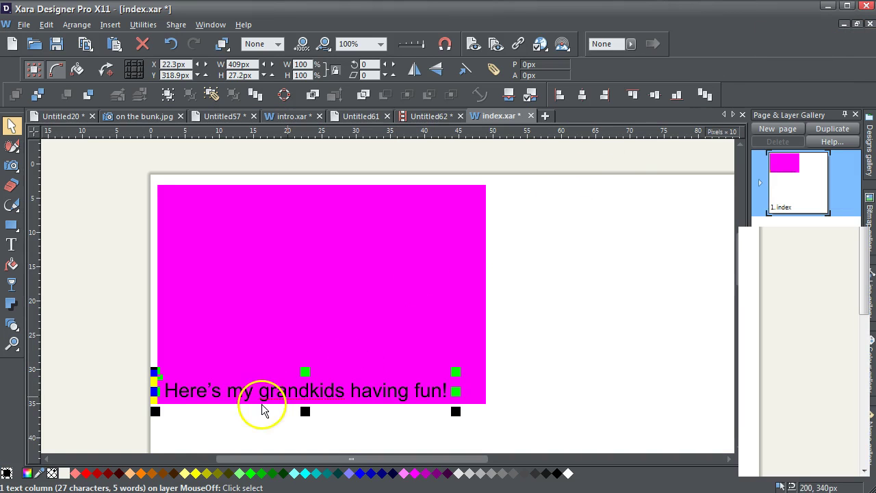
# Step: Recolour the yellow rectangle beside the placeholder white and deselect it
pyautogui.click(97, 361)
pyautogui.click(152, 387)
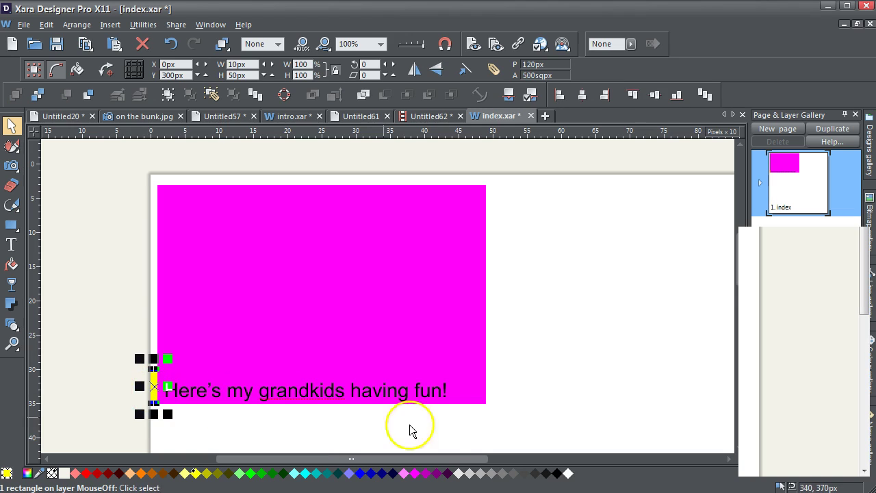
pyautogui.click(567, 472)
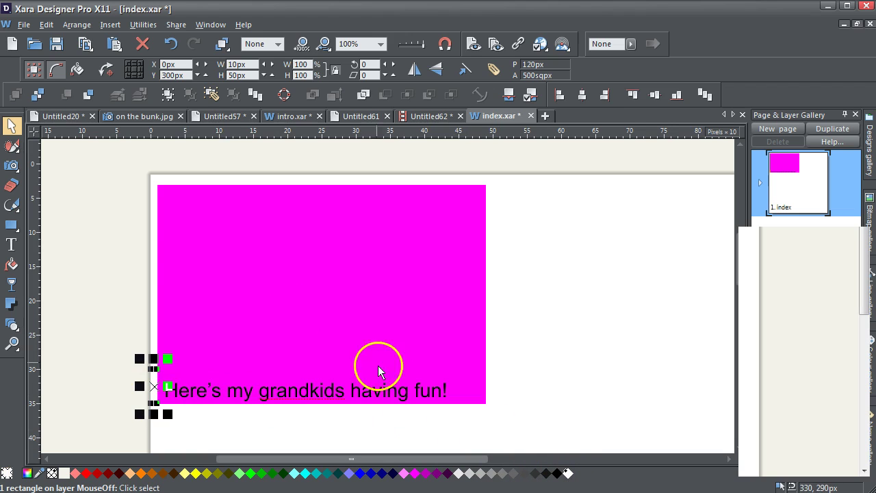
pyautogui.click(109, 227)
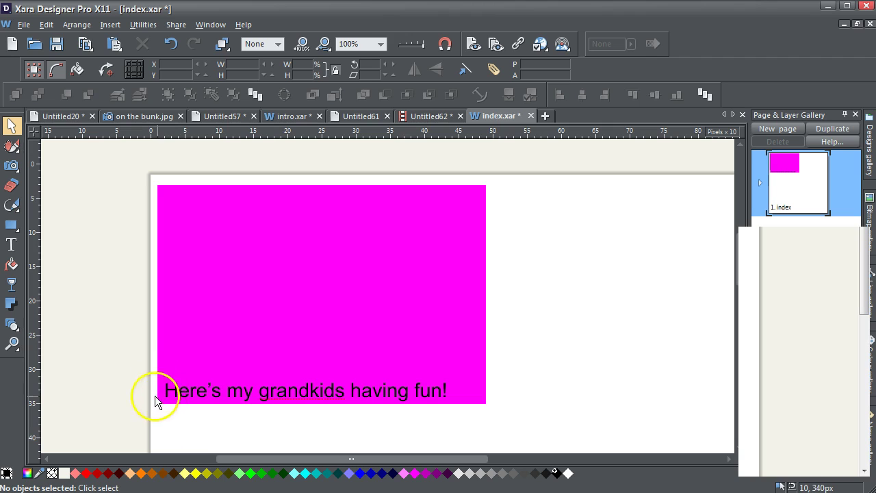
# Step: Preview the web page to check the caption's slide-in over the photo, and close the preview
pyautogui.click(474, 44)
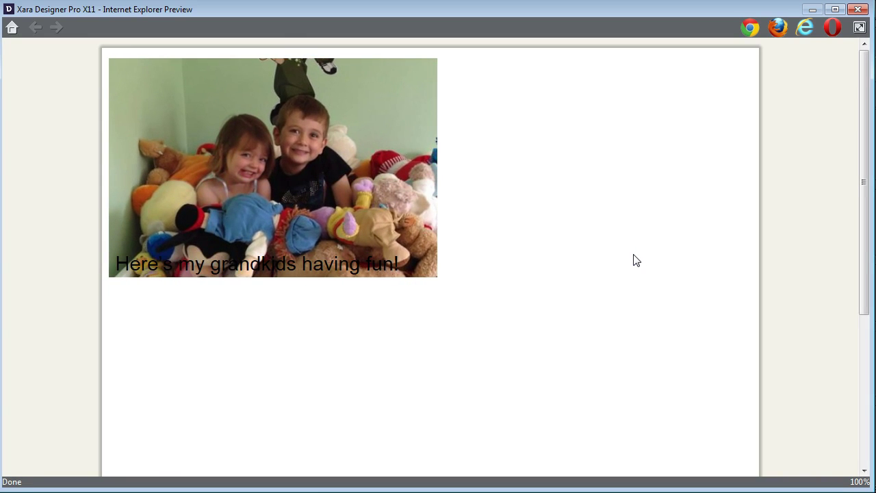
pyautogui.click(631, 245)
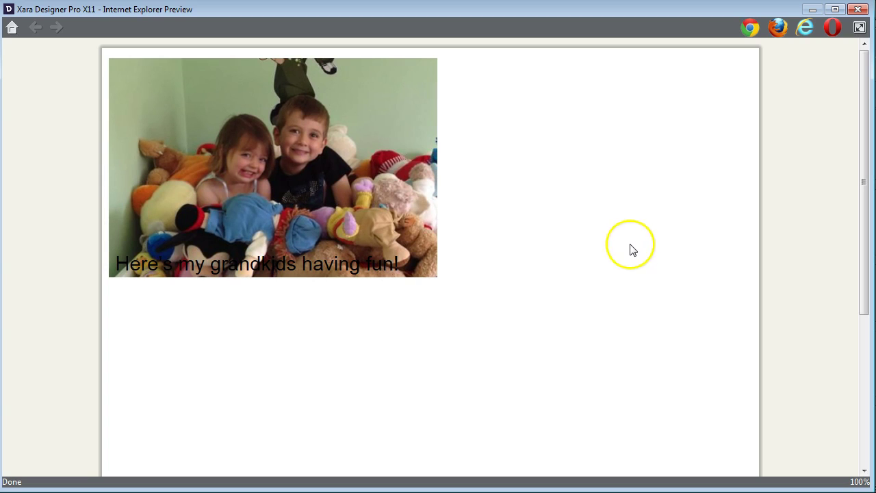
pyautogui.click(851, 9)
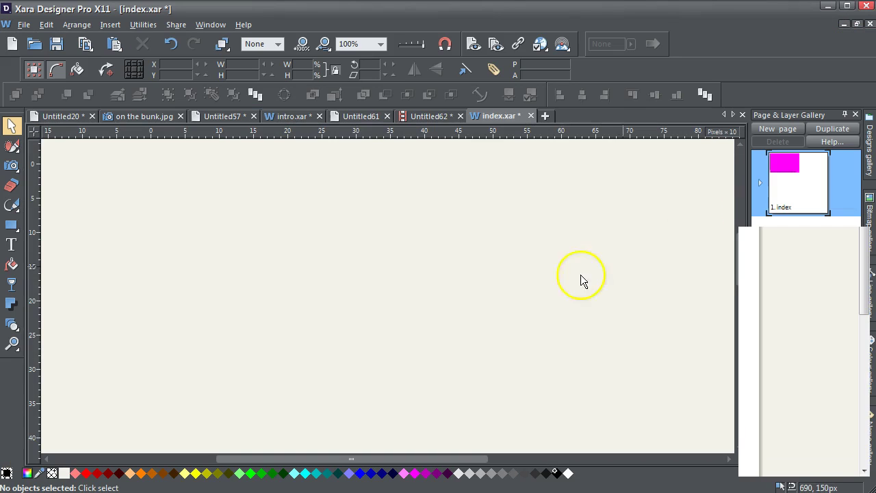
# Step: Recolour the caption text white and preview the page, selecting part of the caption over the photo
pyautogui.click(358, 391)
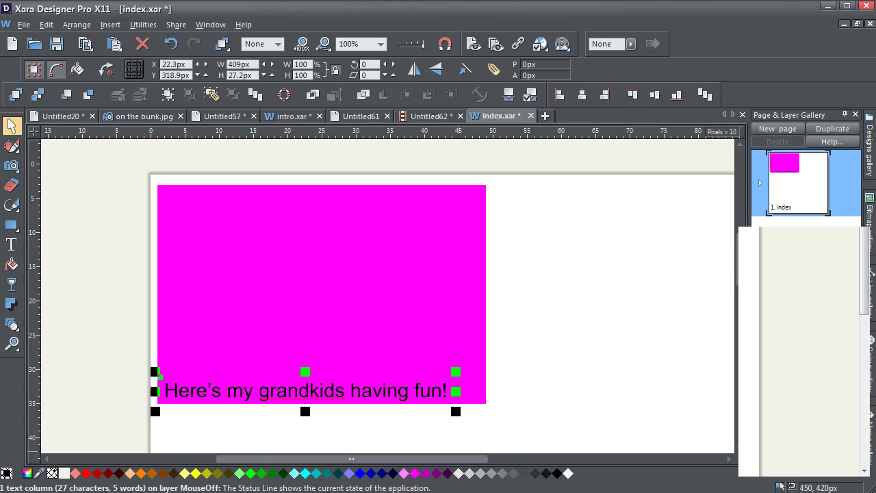
pyautogui.click(567, 472)
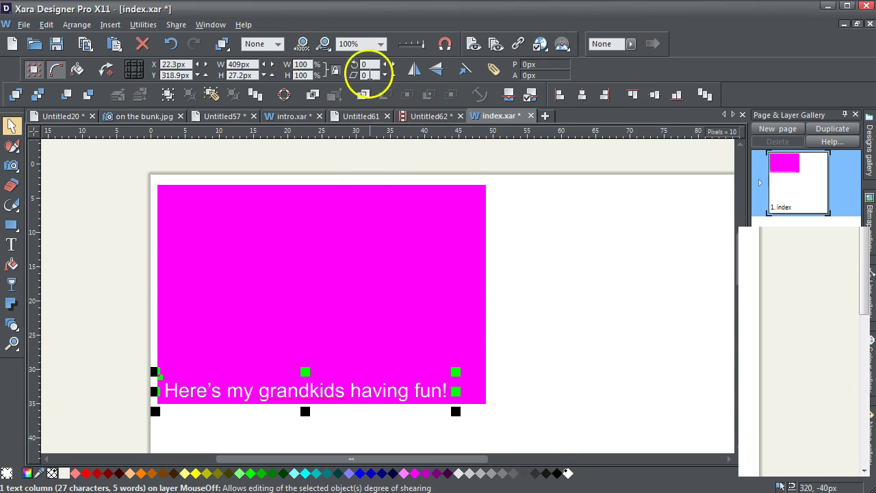
pyautogui.click(472, 43)
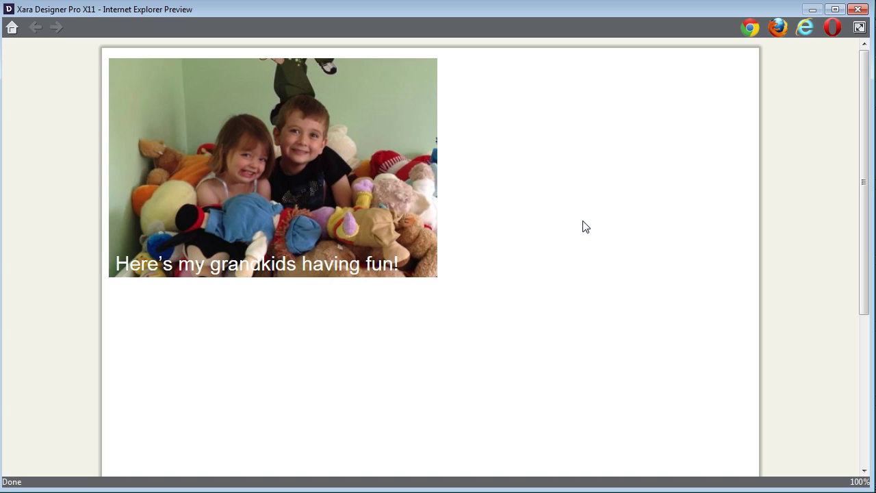
pyautogui.moveTo(381, 273); pyautogui.dragTo(250, 270)
pyautogui.click(288, 272)
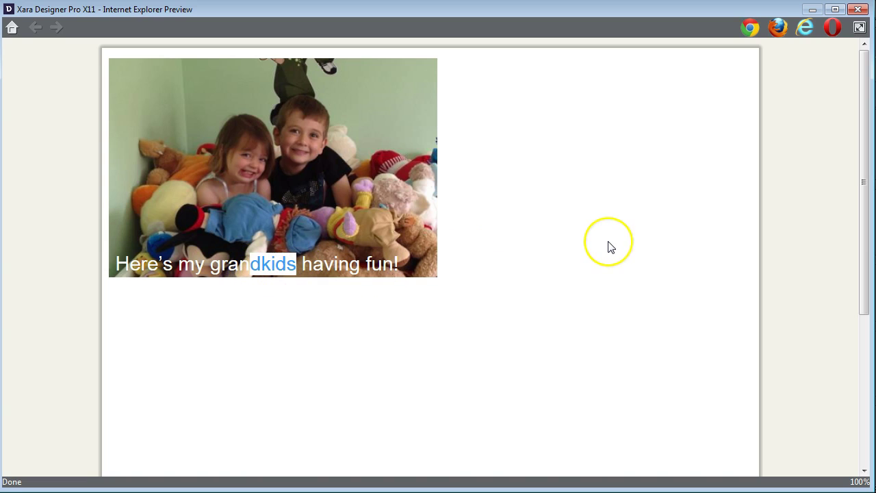